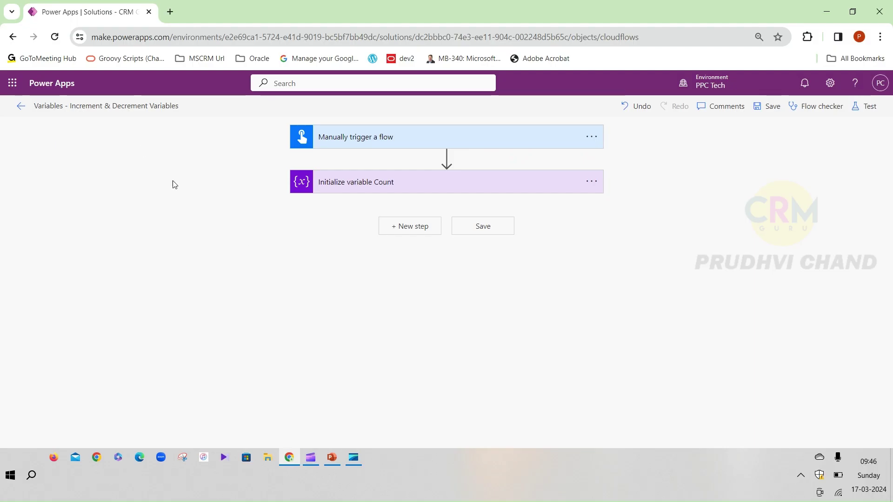
# Step: Review the flow's name, its manual trigger and the name, type and value settings of the Initialize variable Count action
pyautogui.tripleClick(70, 107)
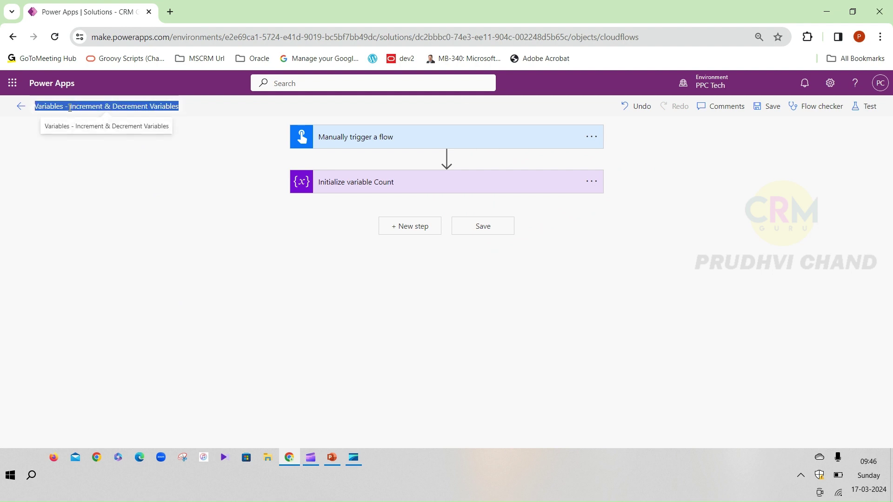
pyautogui.click(192, 228)
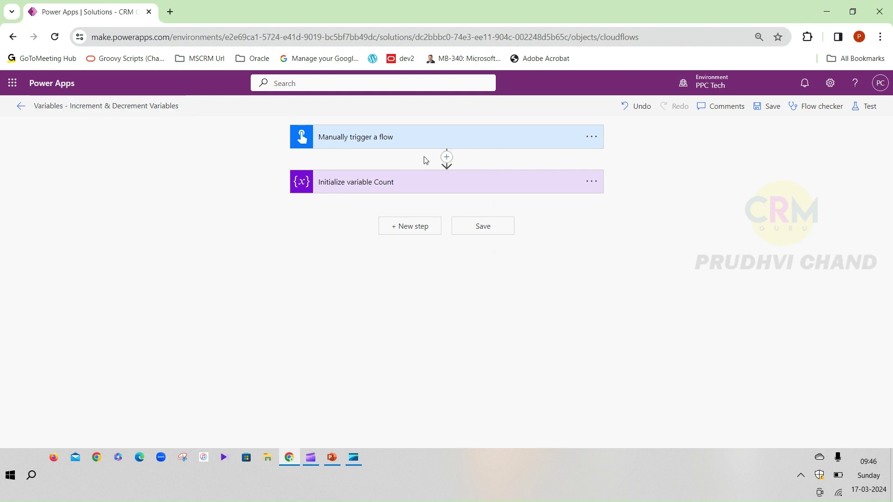
pyautogui.click(527, 134)
pyautogui.click(527, 134)
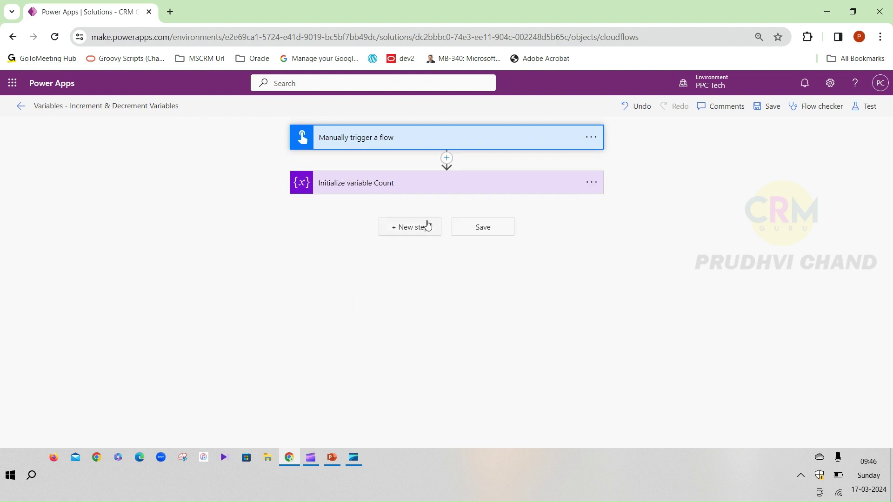
pyautogui.click(428, 189)
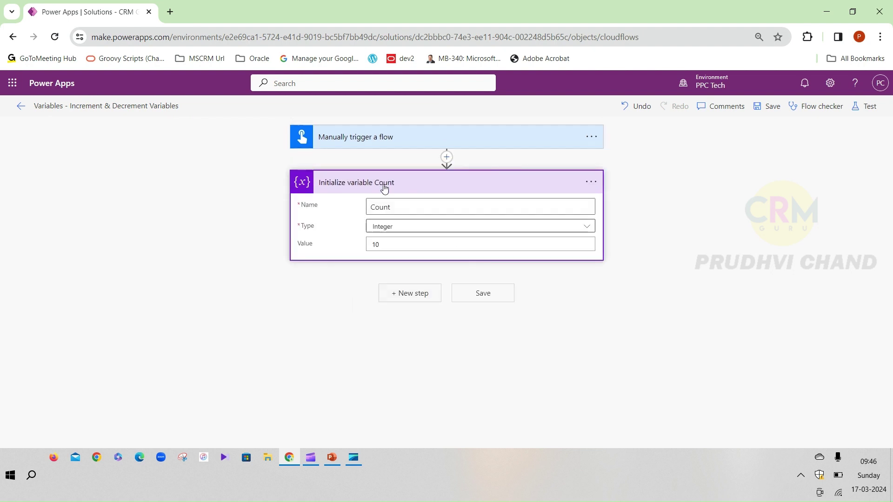
pyautogui.doubleClick(383, 213)
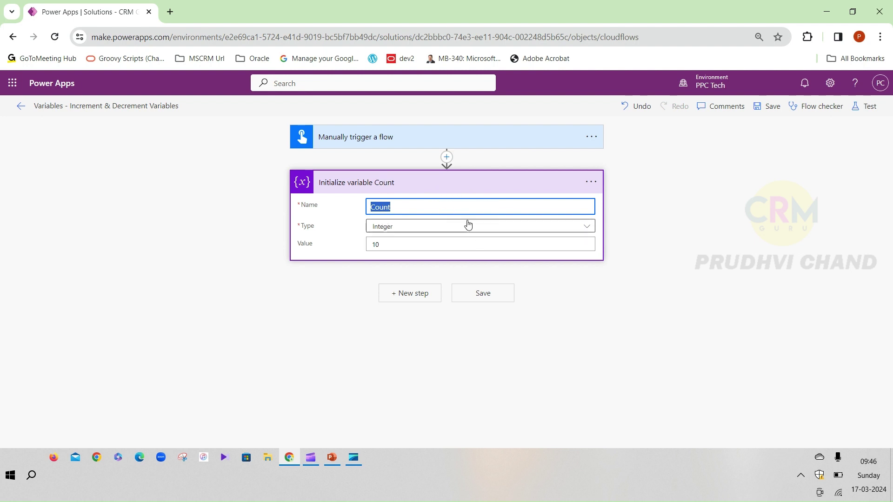
pyautogui.doubleClick(372, 246)
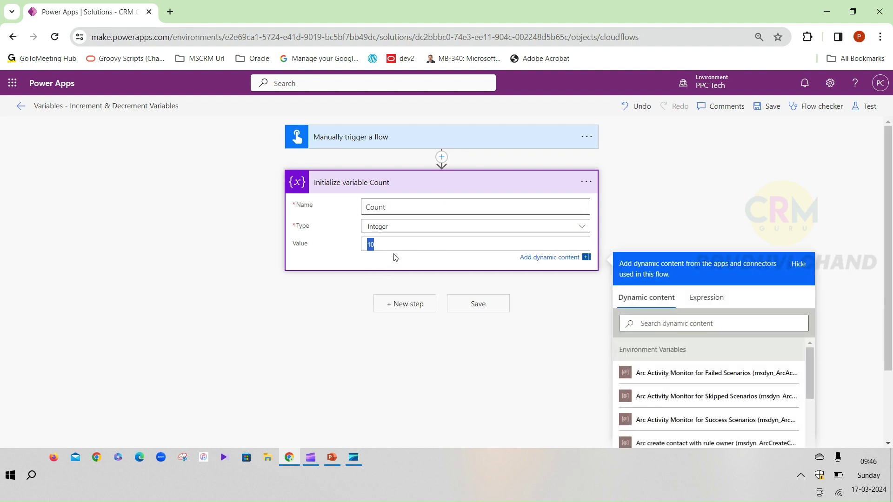
pyautogui.click(386, 191)
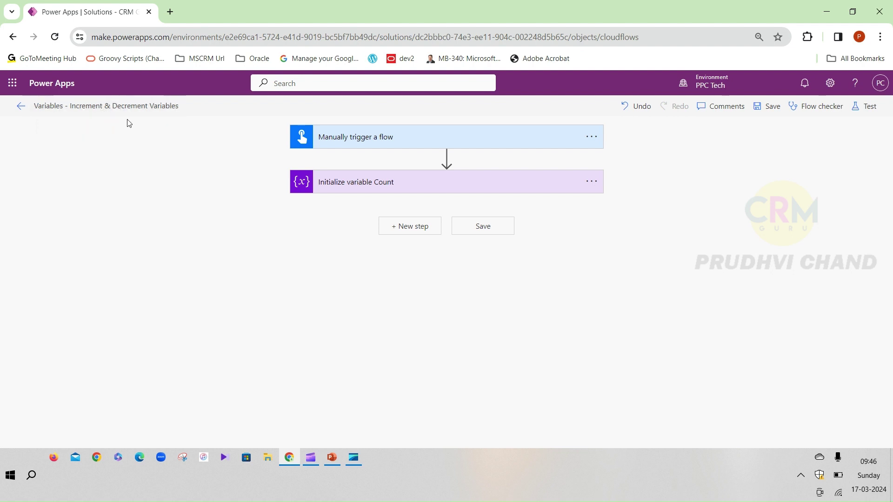
# Step: Add a Decrement variable action after Initialize variable Count and select Count as the variable to decrement
pyautogui.click(422, 233)
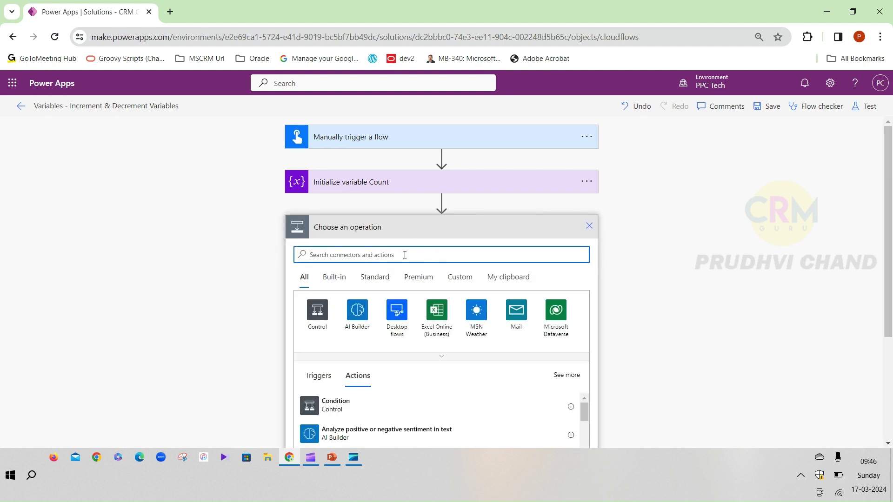
pyautogui.write('var')
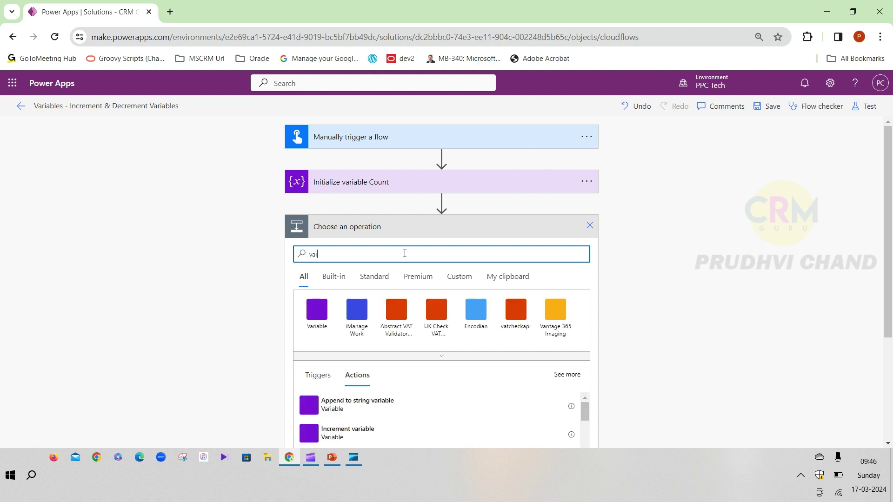
pyautogui.click(311, 318)
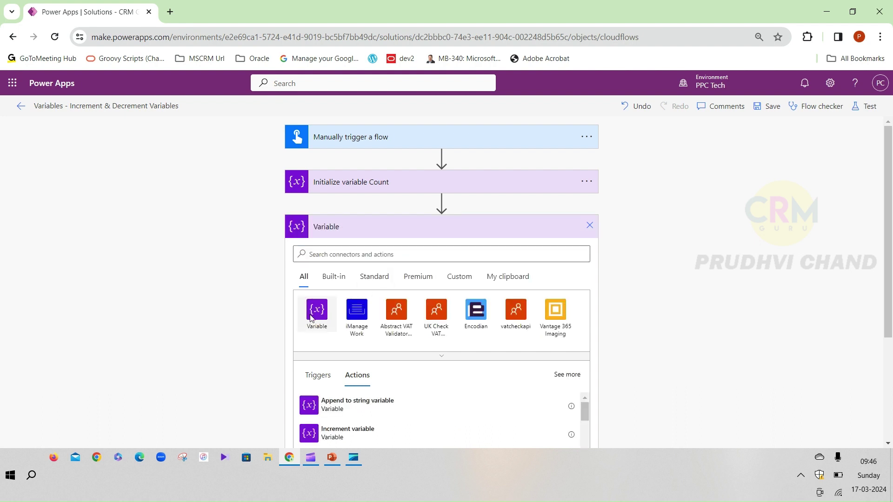
pyautogui.scroll(-1, 612, 311)
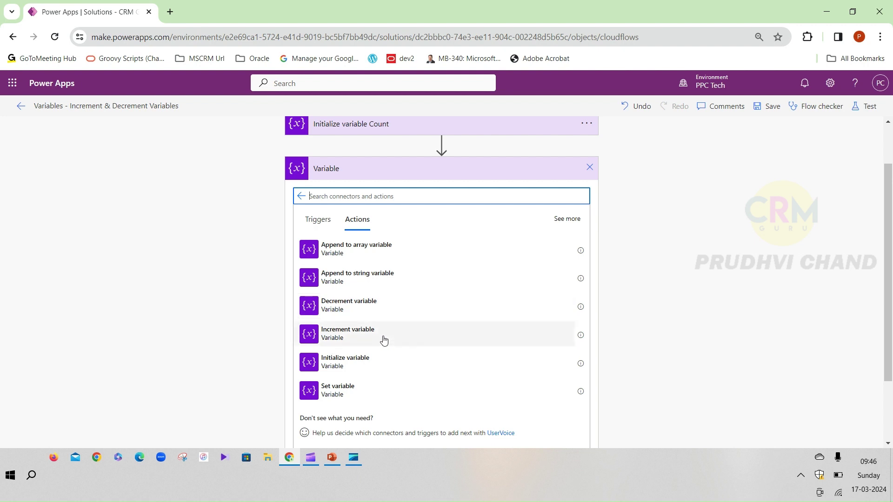
pyautogui.click(370, 302)
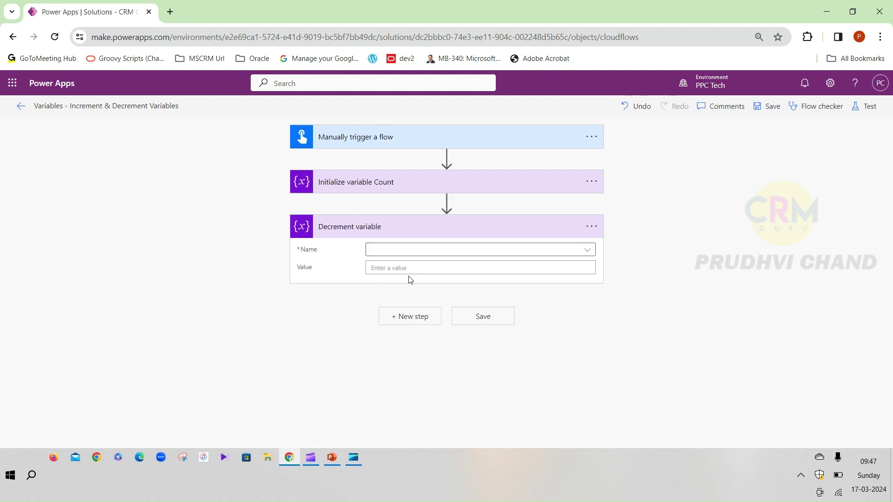
pyautogui.click(413, 250)
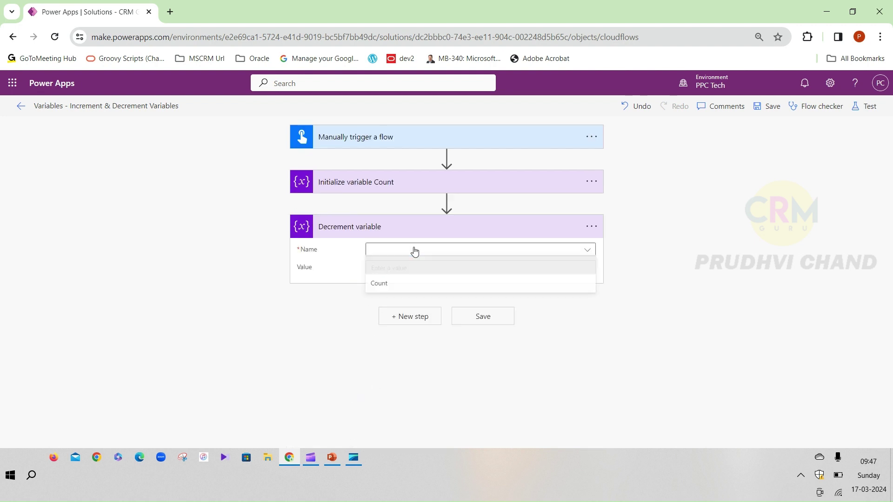
pyautogui.click(409, 290)
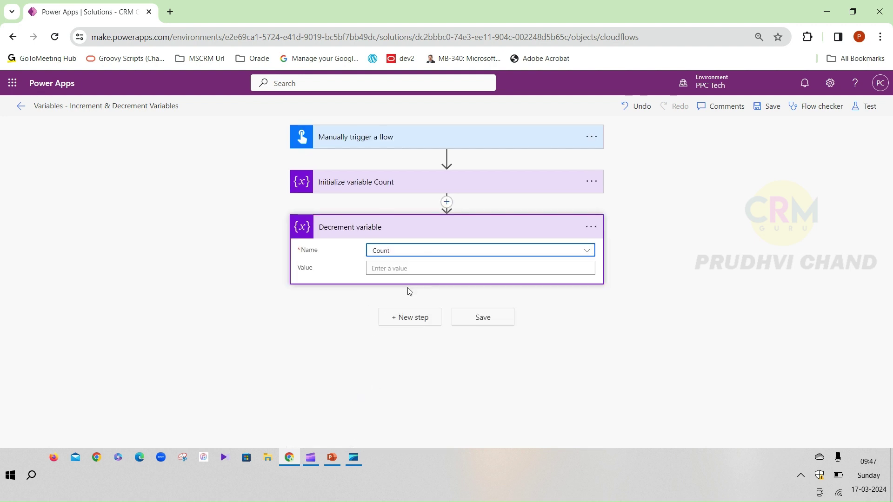
# Step: Check the initial value of Count and set the Decrement variable action's value to 5
pyautogui.click(388, 189)
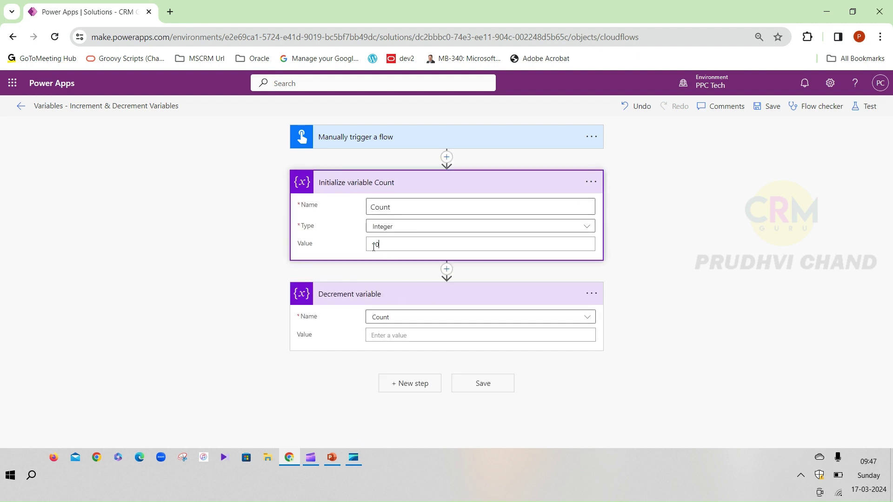
pyautogui.doubleClick(382, 247)
pyautogui.click(389, 348)
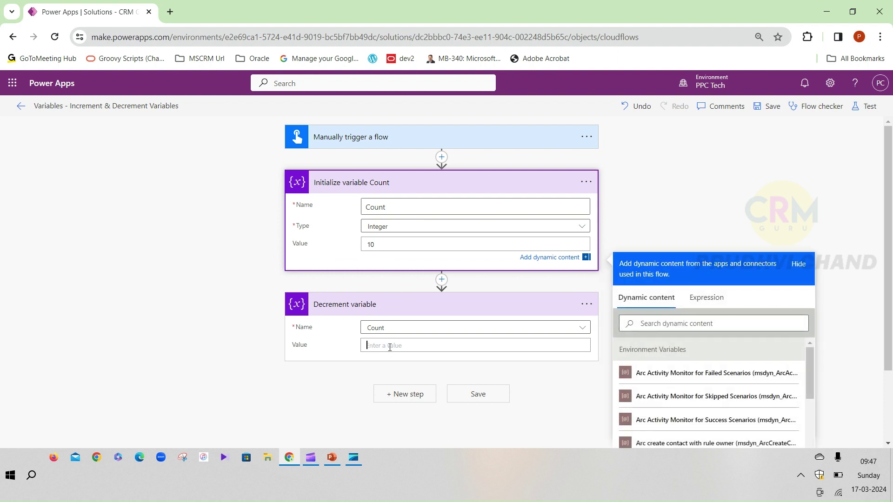
pyautogui.write('5')
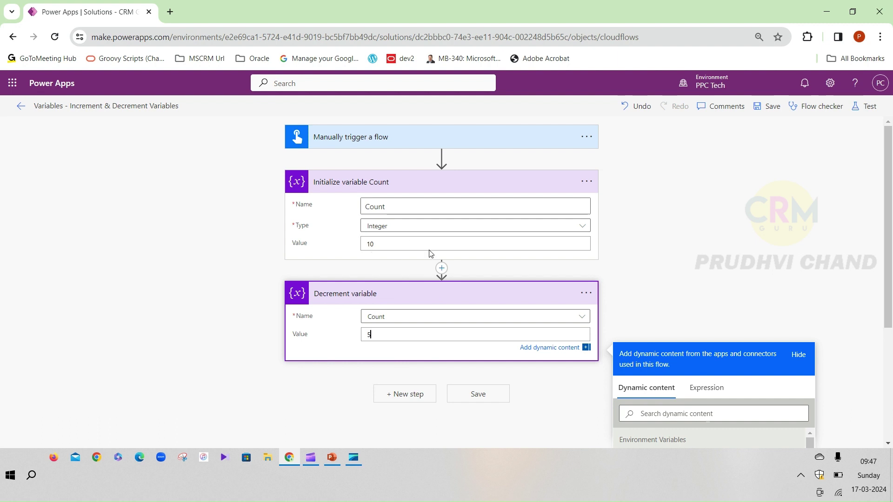
# Step: Compare the initial value of Count with the amount entered in the Decrement variable action
pyautogui.doubleClick(405, 246)
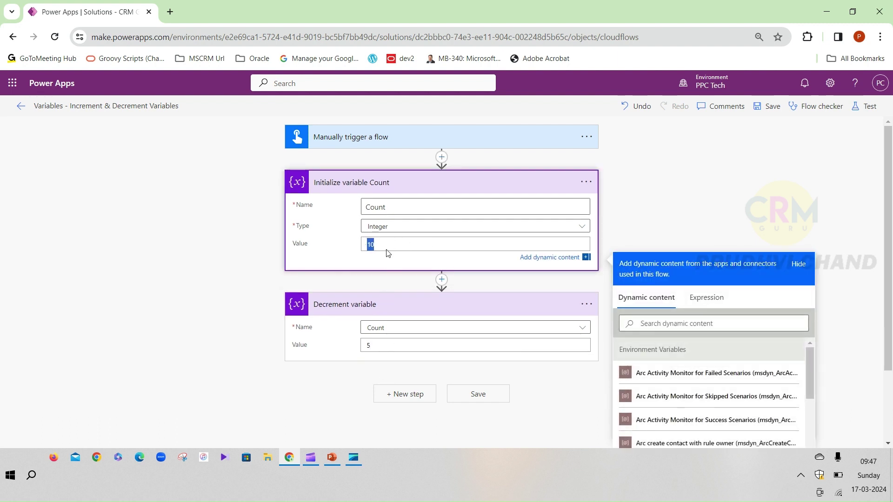
pyautogui.click(381, 242)
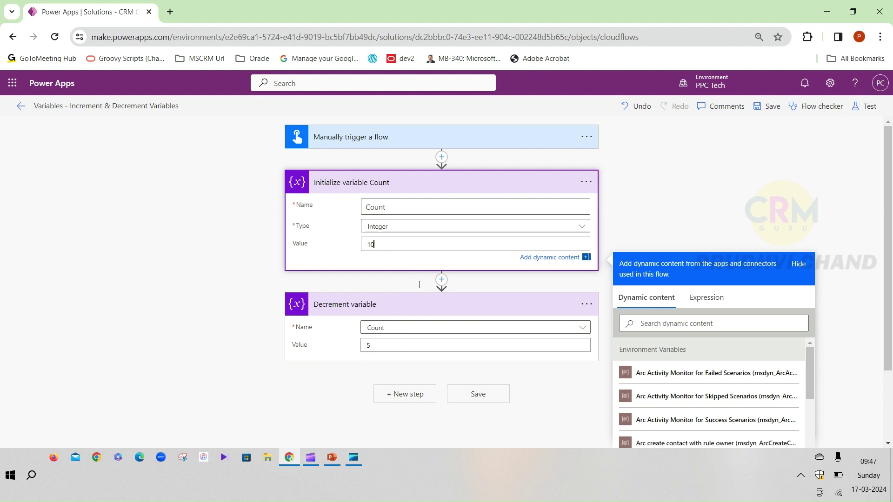
pyautogui.doubleClick(361, 244)
pyautogui.doubleClick(364, 345)
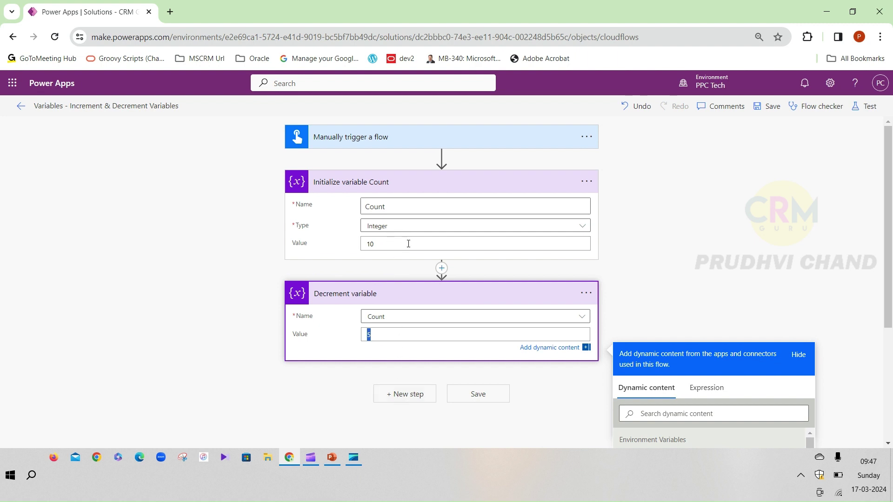
# Step: Add a Compose data operation after Decrement variable with the Count variable as its input
pyautogui.click(407, 400)
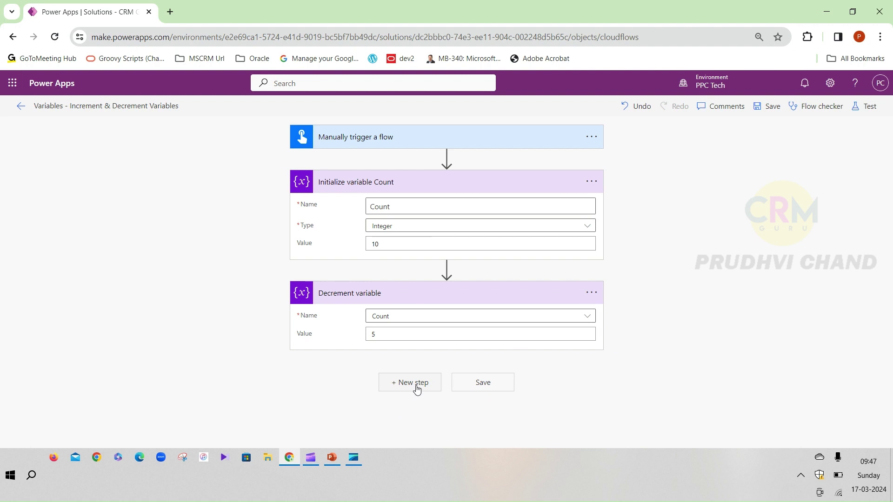
pyautogui.click(413, 382)
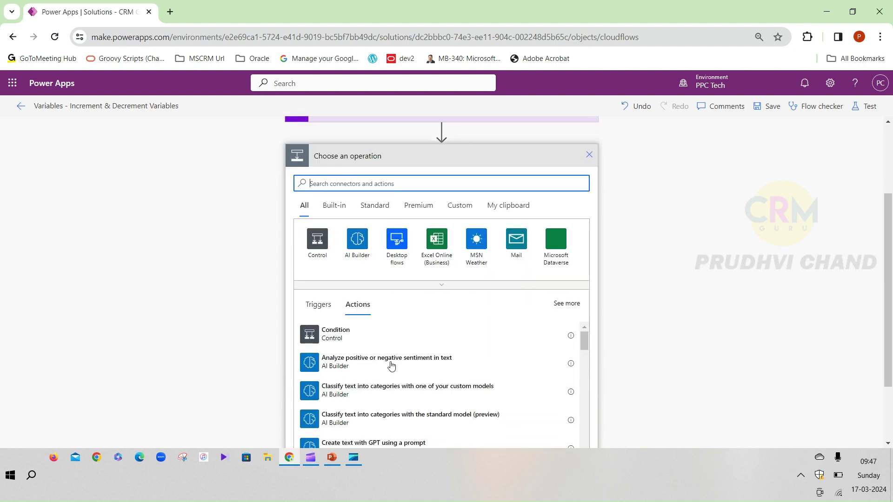
pyautogui.write('compose')
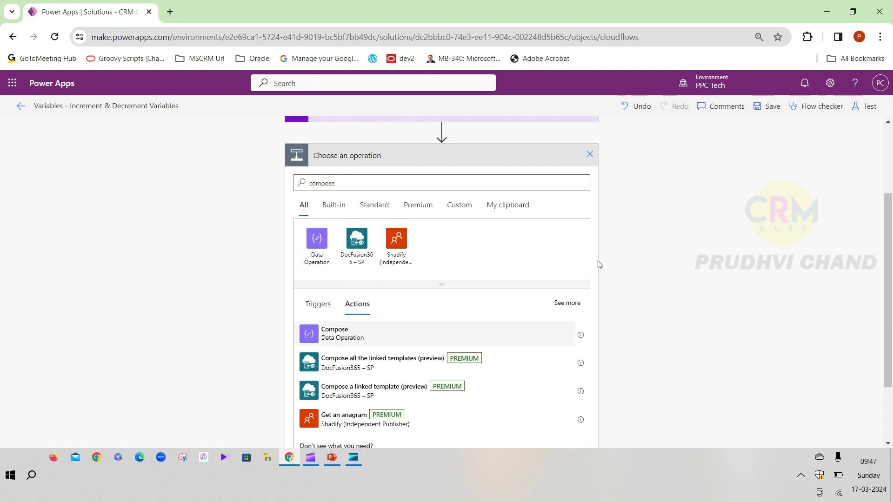
pyautogui.click(392, 296)
pyautogui.click(715, 374)
pyautogui.write('count')
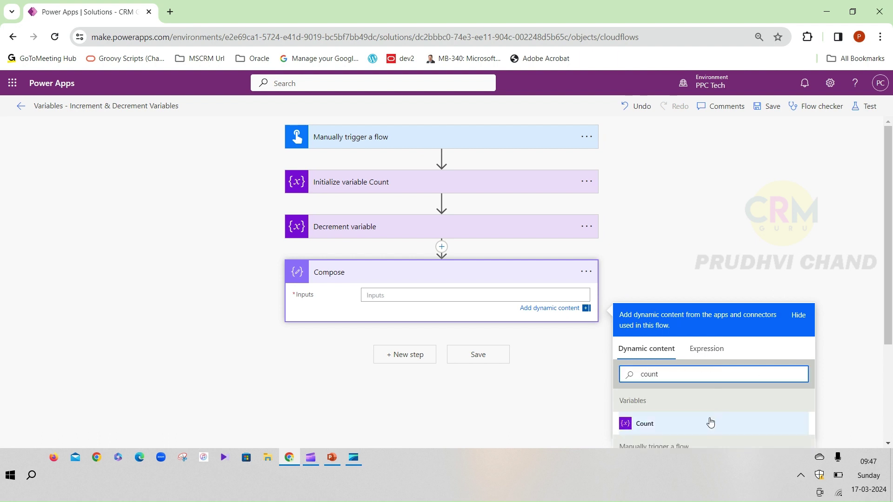
pyautogui.click(668, 423)
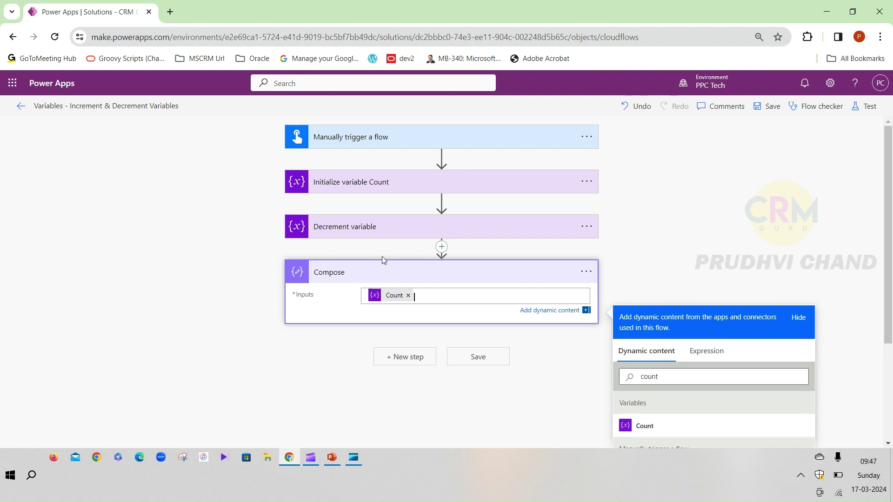
# Step: Save the flow and run a manual test of it
pyautogui.click(366, 187)
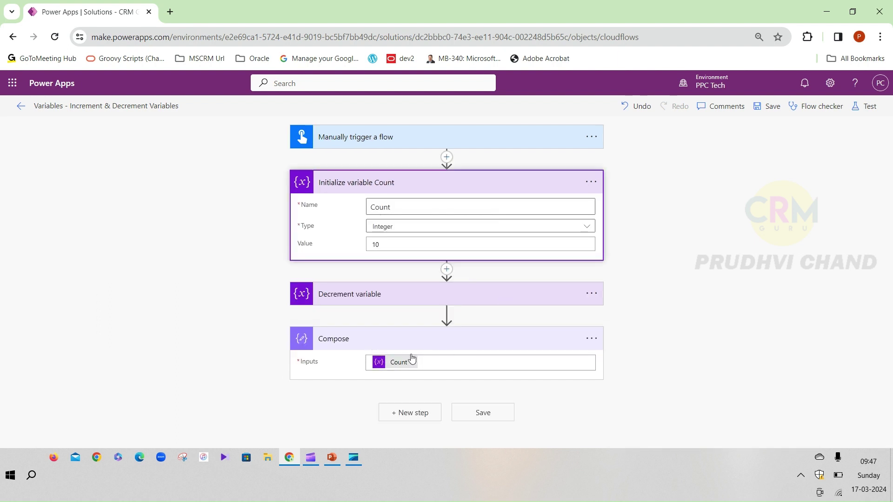
pyautogui.click(766, 107)
pyautogui.click(855, 115)
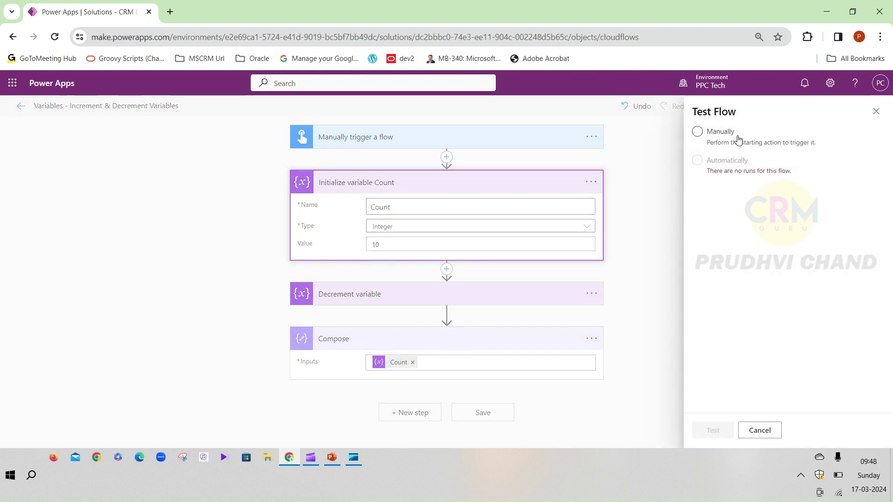
pyautogui.click(714, 431)
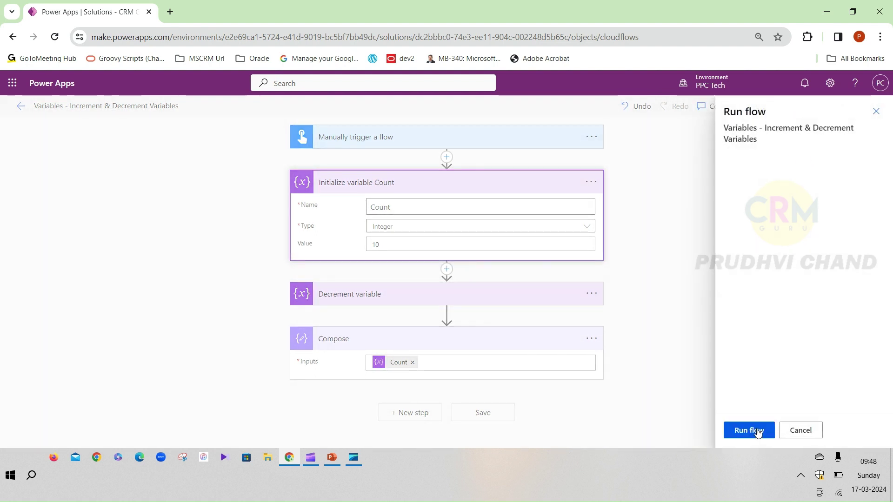
pyautogui.click(756, 432)
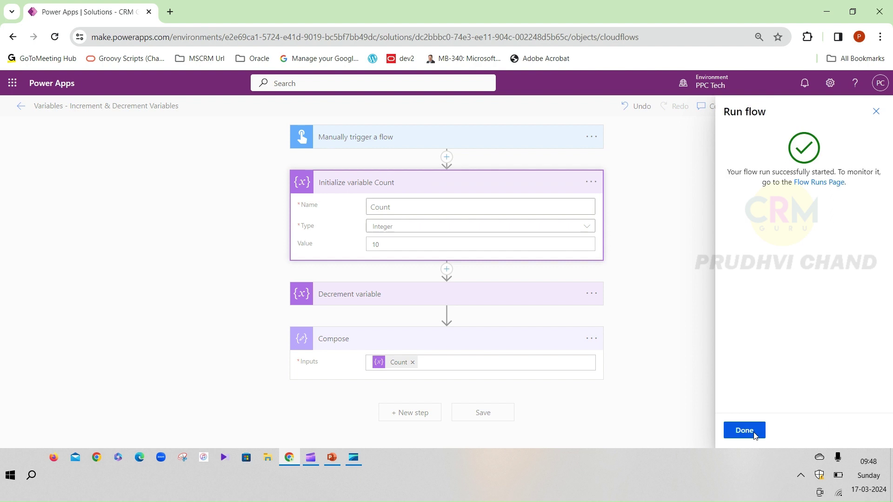
pyautogui.click(754, 433)
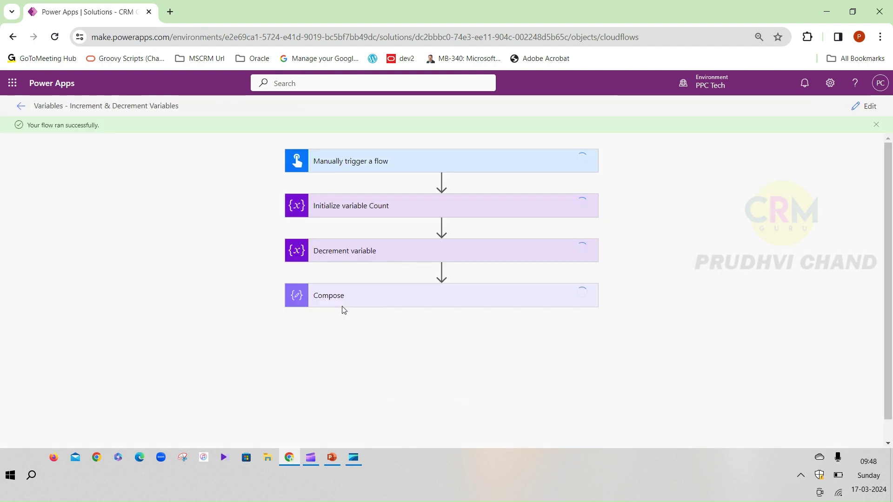
# Step: Examine the test run's inputs and outputs for the Initialize variable Count, Decrement variable and Compose actions
pyautogui.click(384, 210)
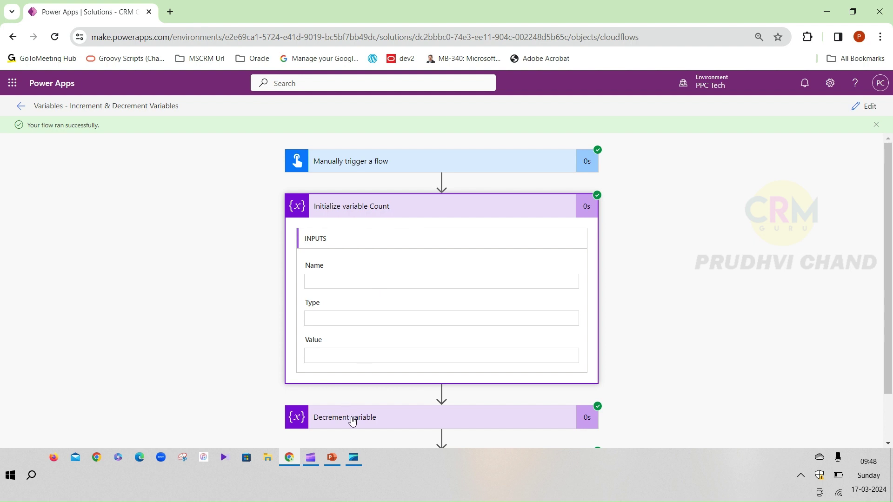
pyautogui.scroll(-1, 534, 282)
pyautogui.click(345, 361)
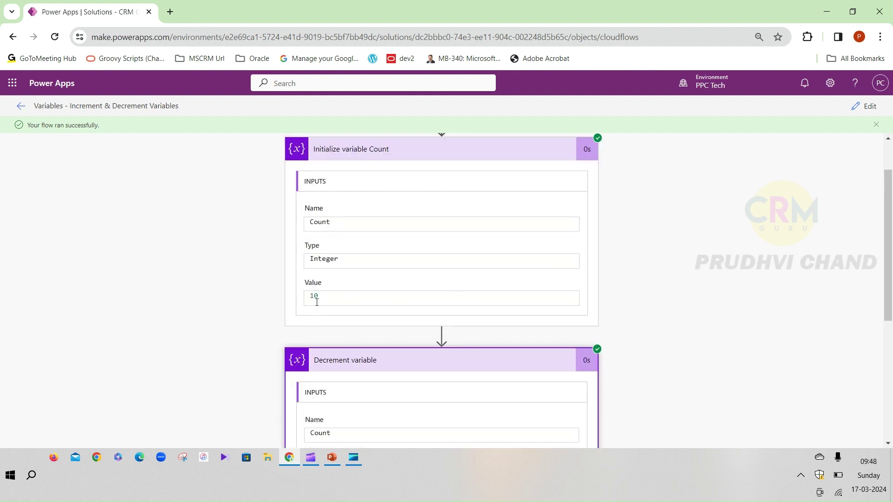
pyautogui.scroll(-2, 390, 348)
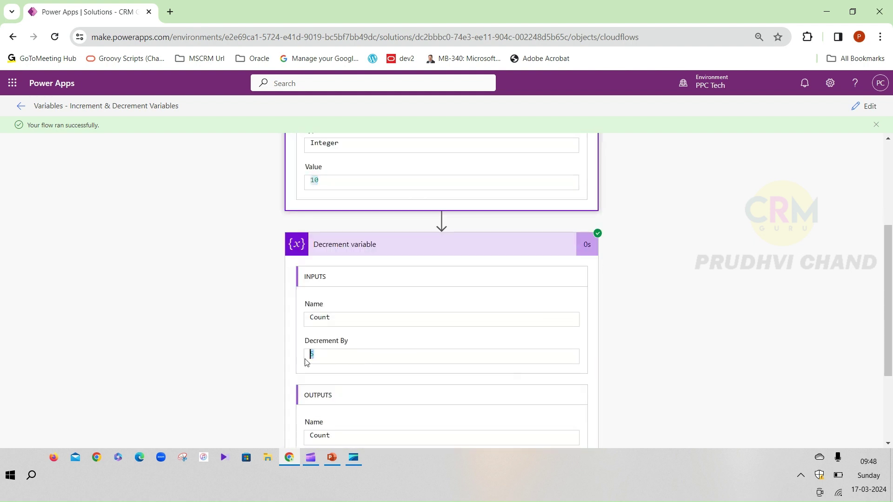
pyautogui.scroll(-2, 479, 363)
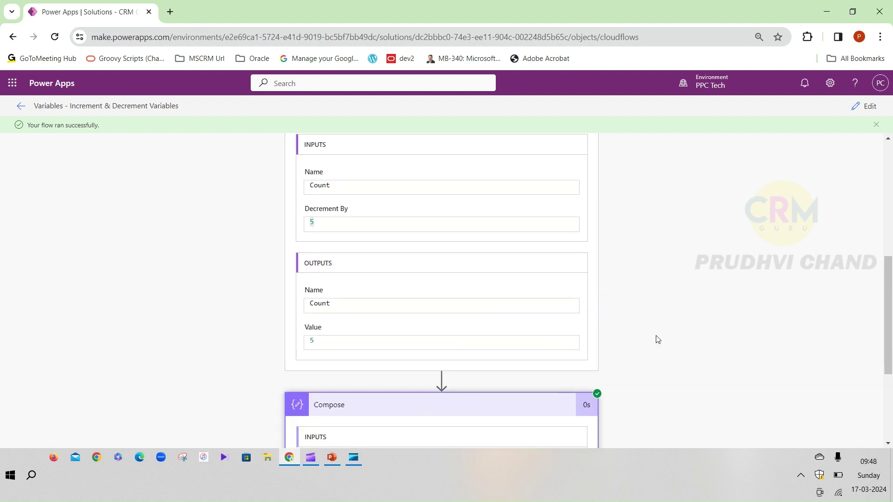
pyautogui.scroll(-3, 476, 377)
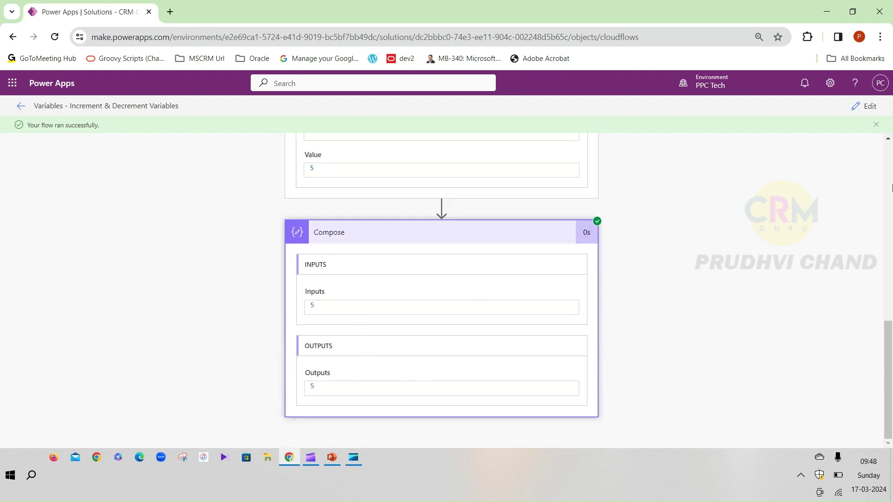
# Step: Reopen the flow for editing and delete the Decrement variable action
pyautogui.click(864, 106)
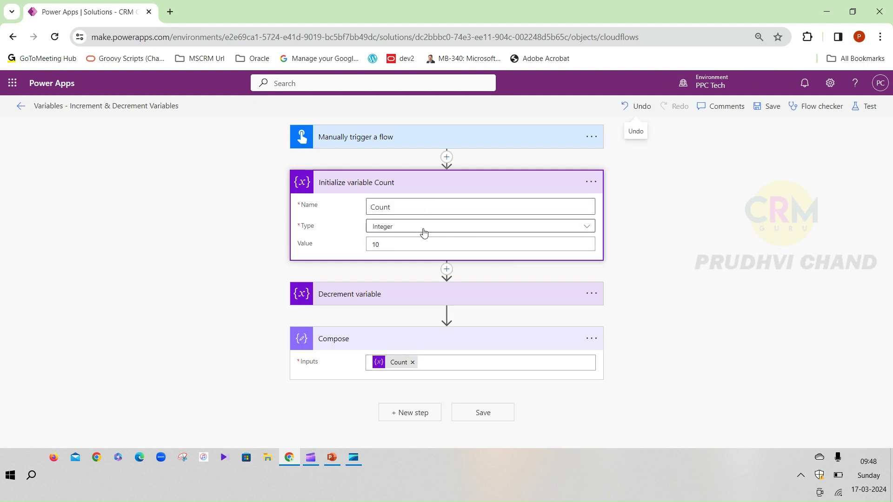
pyautogui.click(393, 299)
pyautogui.click(590, 298)
pyautogui.click(588, 296)
pyautogui.click(588, 296)
pyautogui.click(643, 438)
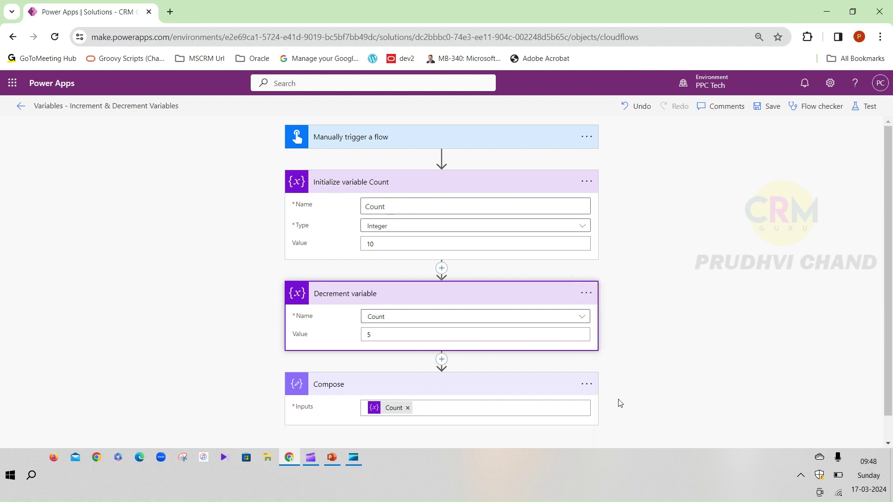
pyautogui.click(460, 296)
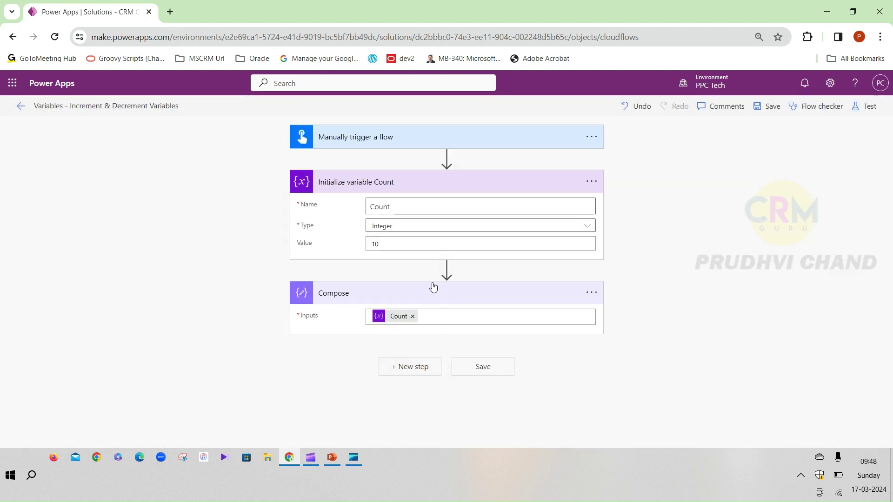
# Step: Insert an Increment variable action between Initialize variable Count and Compose, searching the operations for "var"
pyautogui.click(446, 268)
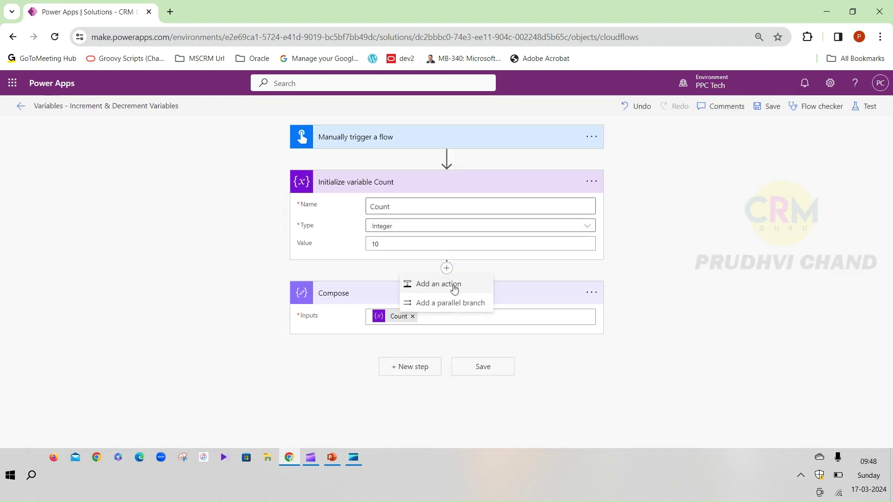
pyautogui.click(452, 288)
pyautogui.write('var')
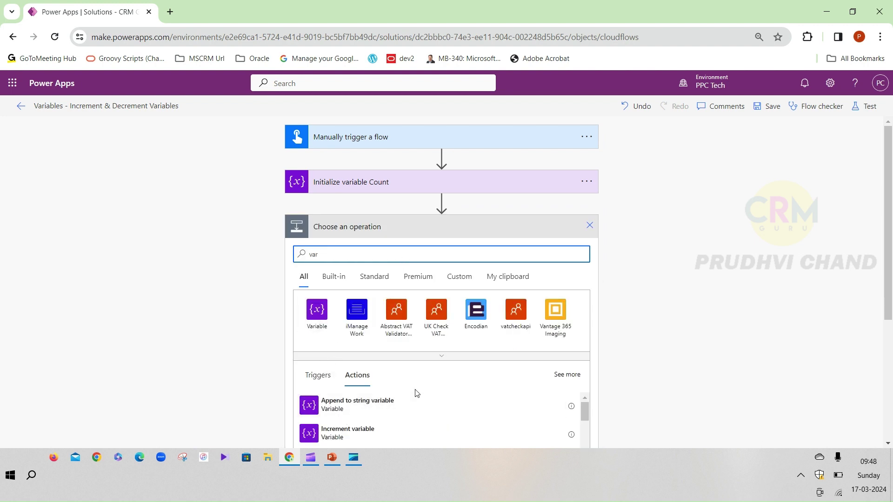
pyautogui.scroll(-3, 417, 386)
pyautogui.scroll(3, 421, 376)
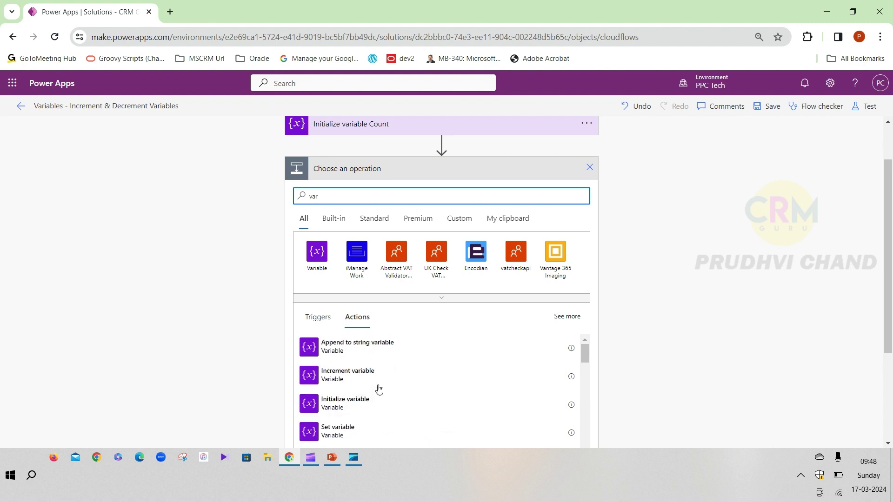
pyautogui.click(360, 382)
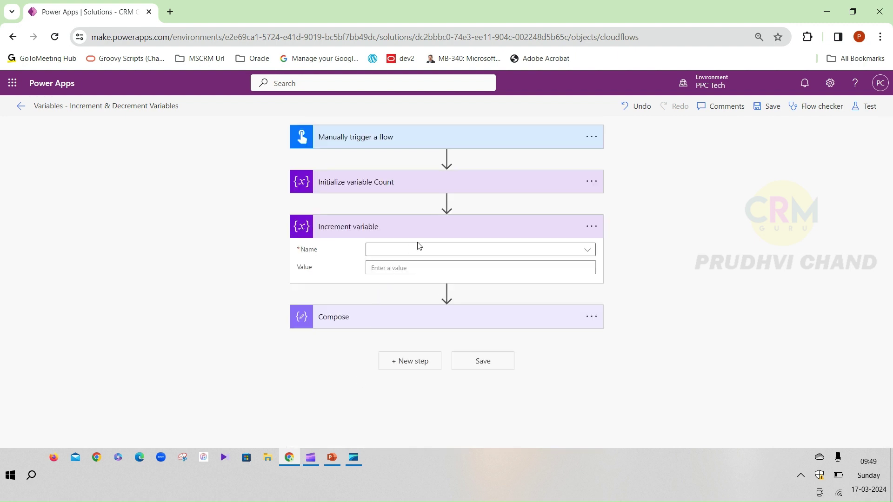
# Step: Configure Increment variable to increase the Count variable by a value of 5
pyautogui.click(403, 255)
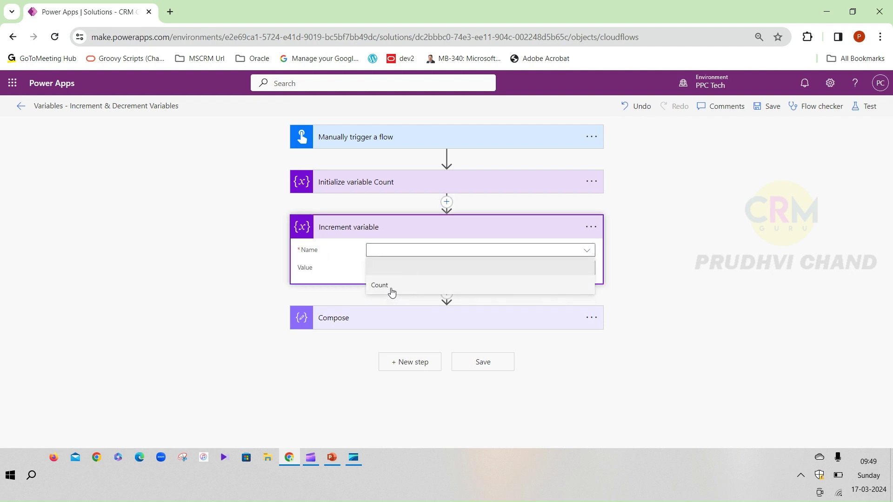
pyautogui.click(391, 288)
pyautogui.click(396, 268)
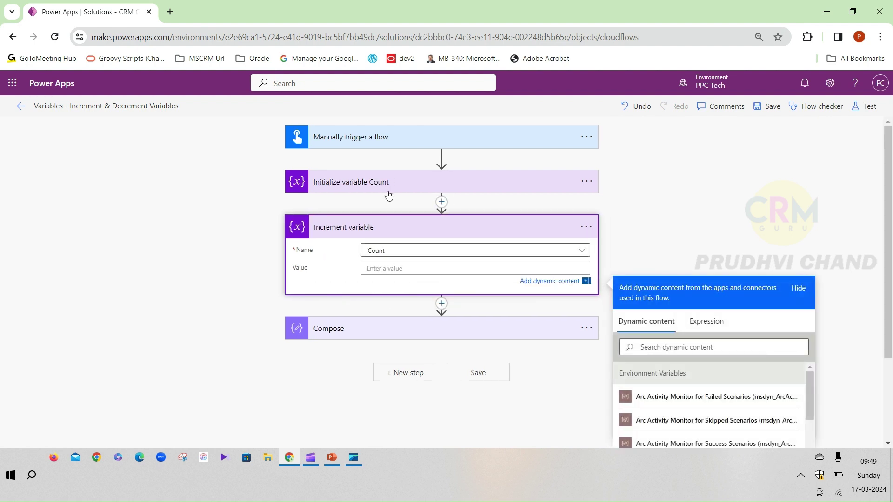
pyautogui.click(389, 195)
pyautogui.click(388, 339)
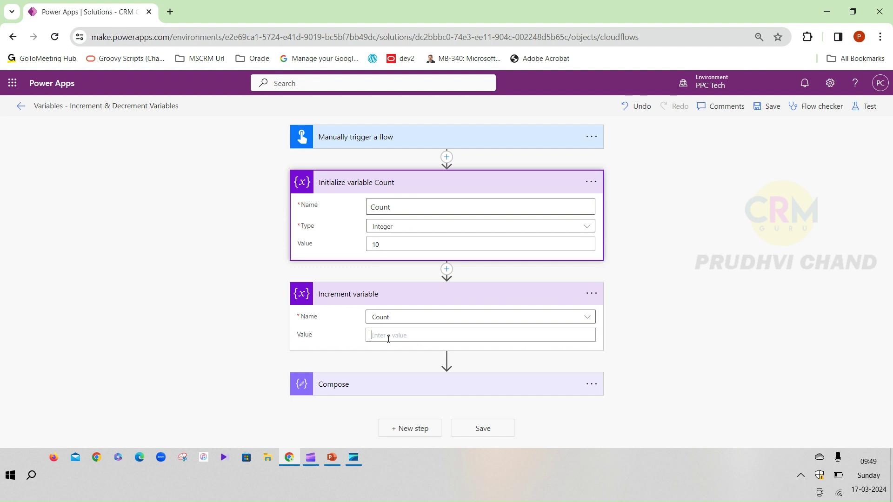
pyautogui.write('5')
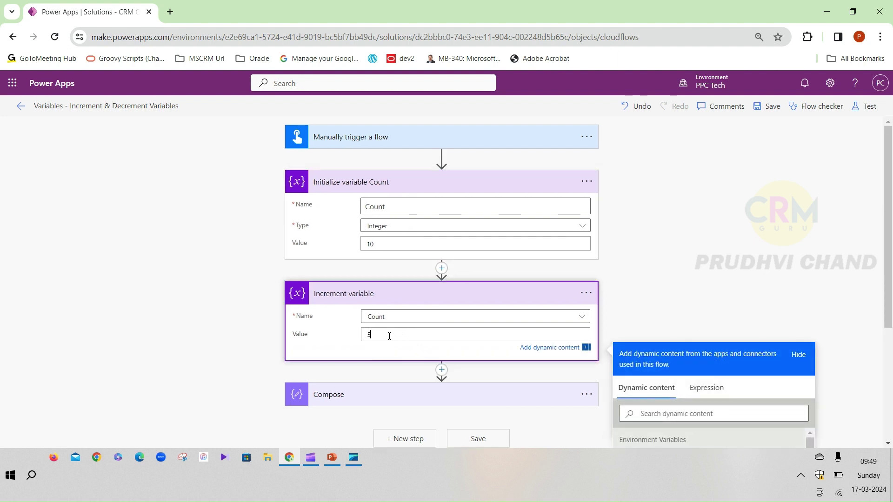
pyautogui.click(629, 260)
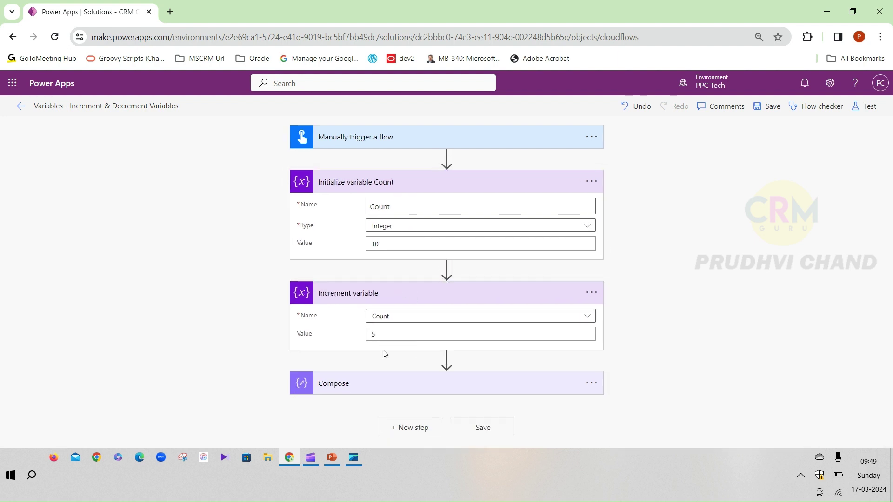
# Step: Check the Compose action's input, then save the flow and run a manual test of it
pyautogui.click(423, 383)
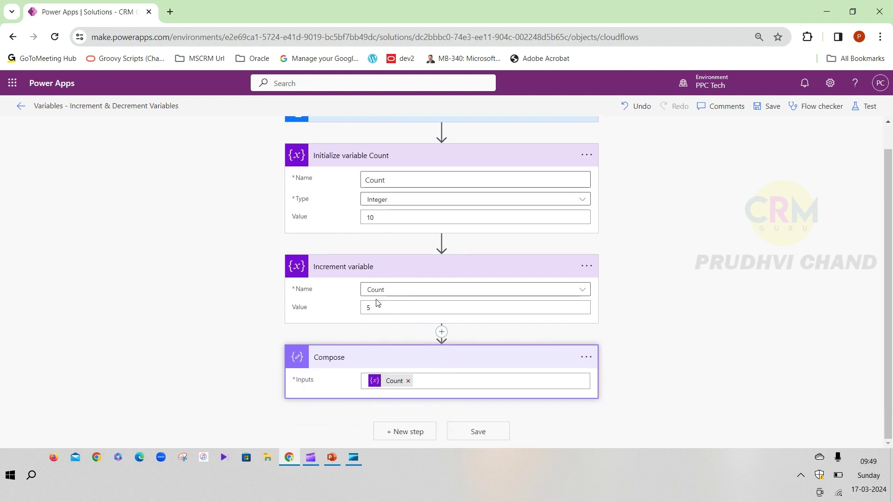
pyautogui.click(767, 110)
pyautogui.click(864, 106)
pyautogui.click(725, 136)
pyautogui.click(712, 431)
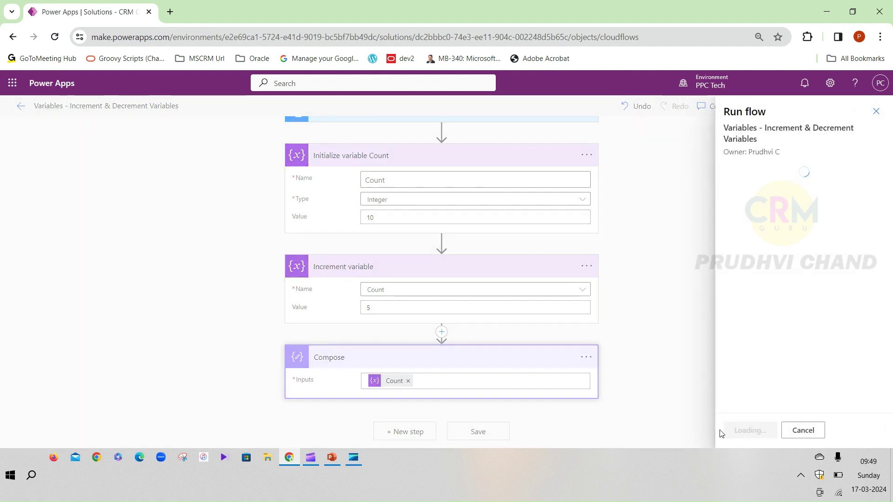
pyautogui.click(742, 437)
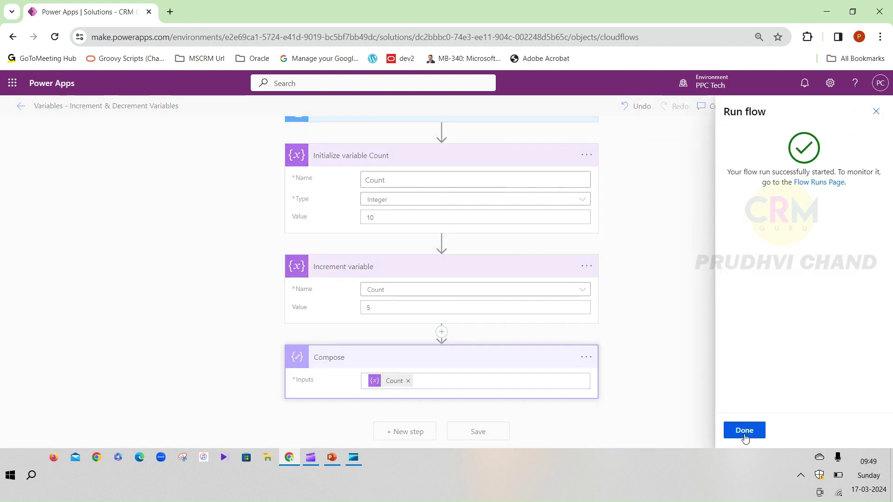
pyautogui.click(744, 431)
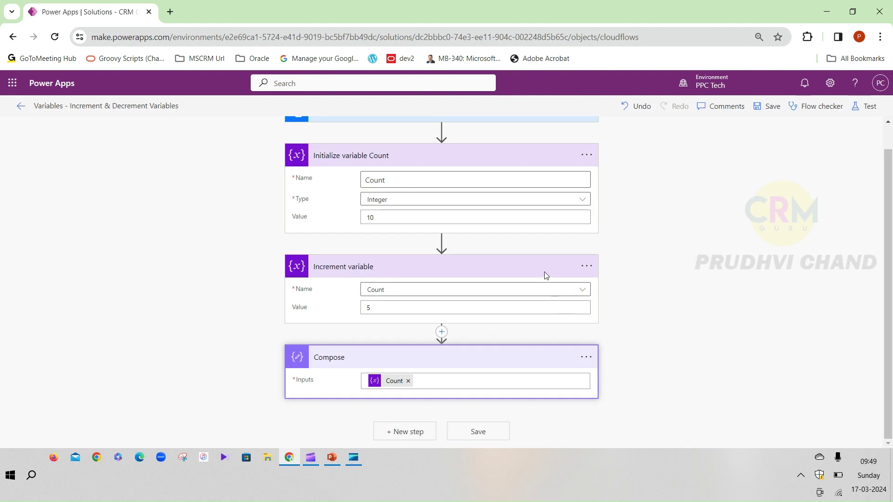
# Step: Examine the test run's inputs and outputs for the Initialize variable Count, Increment variable and Compose actions
pyautogui.scroll(-1, 456, 275)
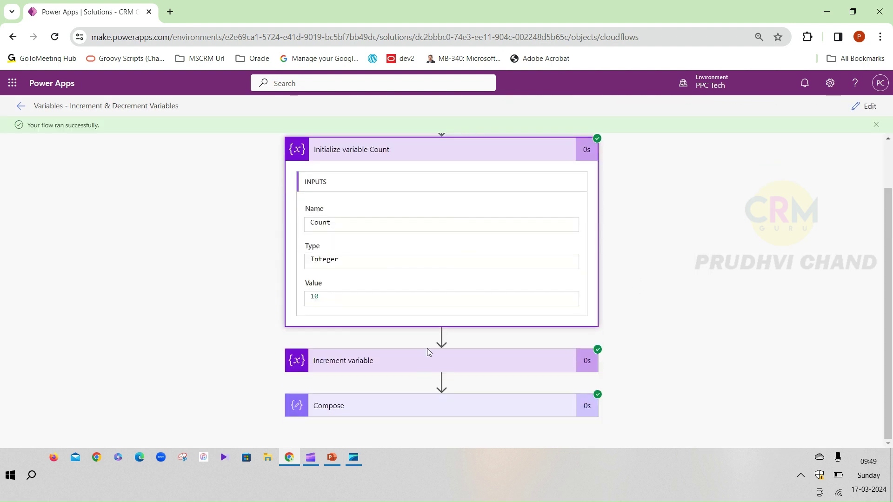
pyautogui.click(422, 365)
pyautogui.scroll(-5, 506, 343)
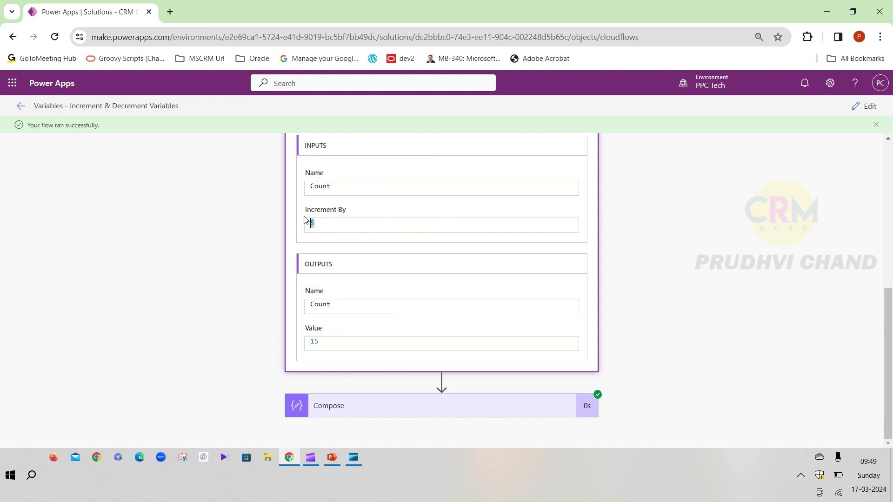
pyautogui.click(377, 412)
pyautogui.scroll(-3, 431, 403)
pyautogui.moveTo(324, 384); pyautogui.dragTo(301, 386)
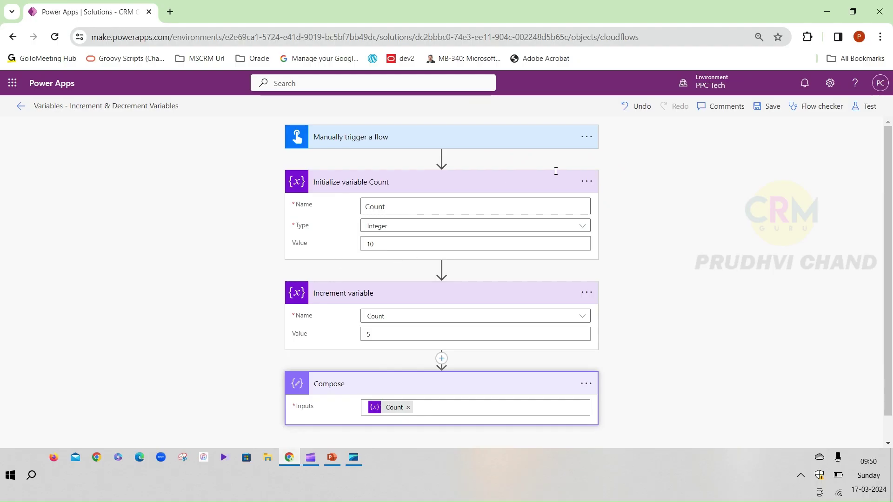
# Step: Save the Variables - Increment & Decrement Variables flow and return to the solution's list of cloud flows
pyautogui.click(514, 186)
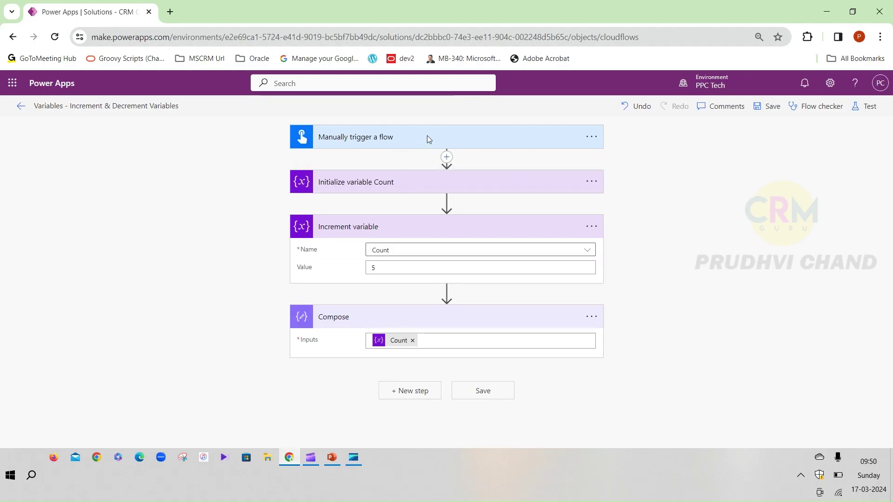
pyautogui.click(418, 138)
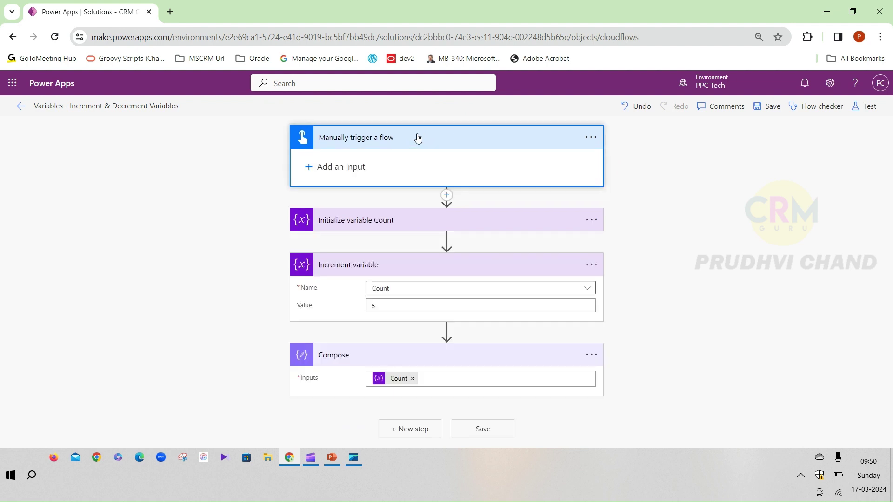
pyautogui.click(420, 140)
pyautogui.click(468, 228)
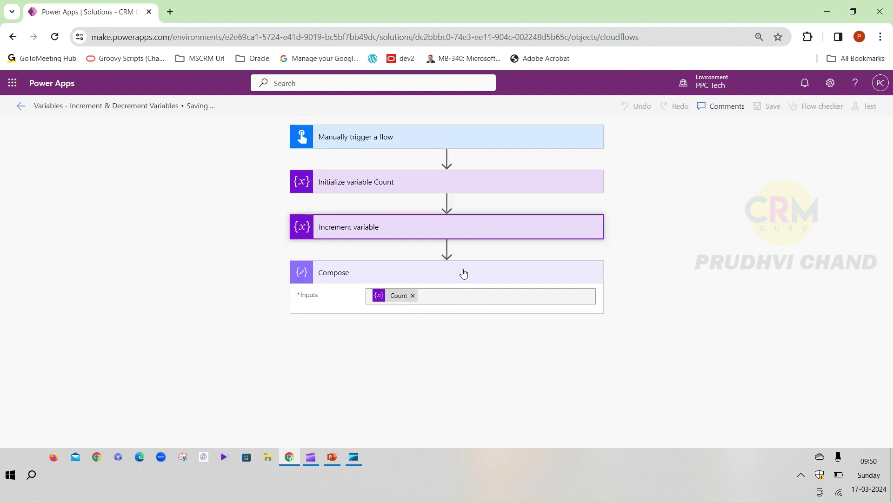
pyautogui.click(477, 283)
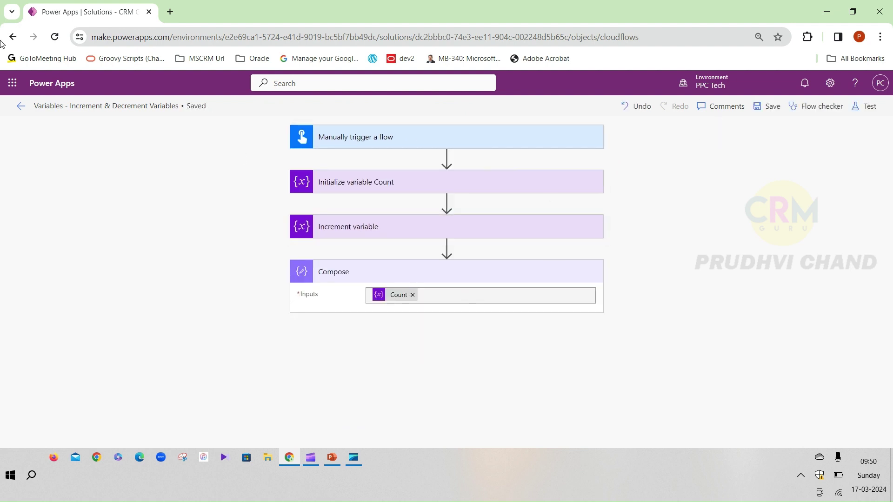
pyautogui.click(21, 114)
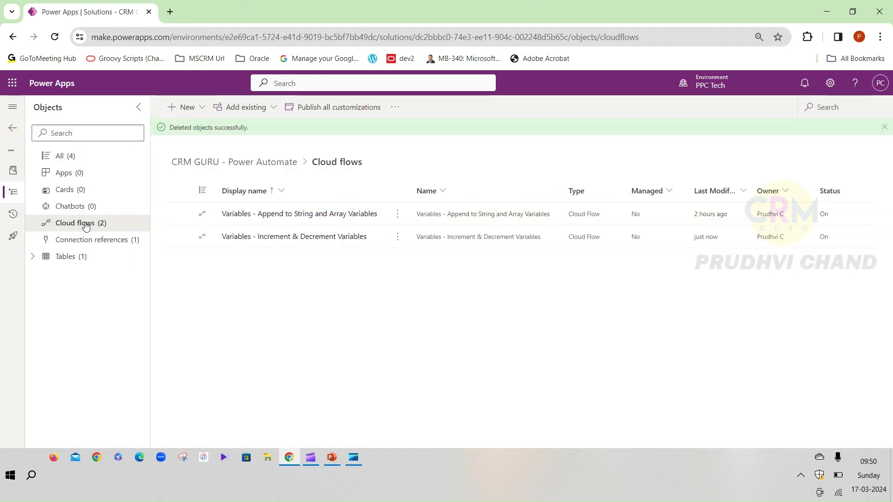
# Step: Start a new automated cloud flow in the solution and name it "Dynamic Variables - Increment & Decrement"
pyautogui.click(205, 109)
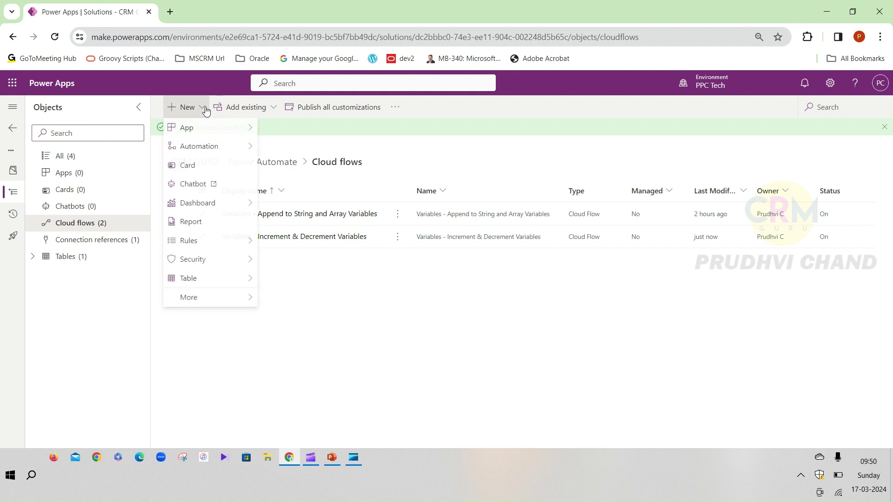
pyautogui.moveTo(232, 148)
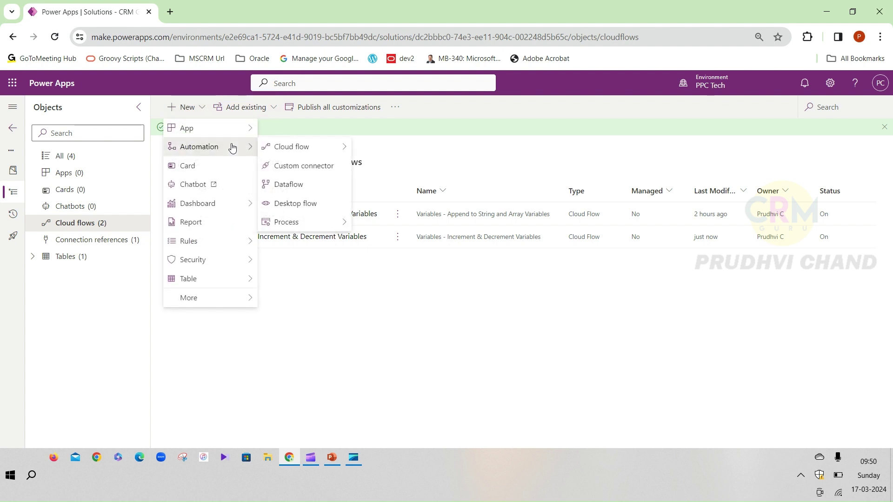
pyautogui.moveTo(300, 147)
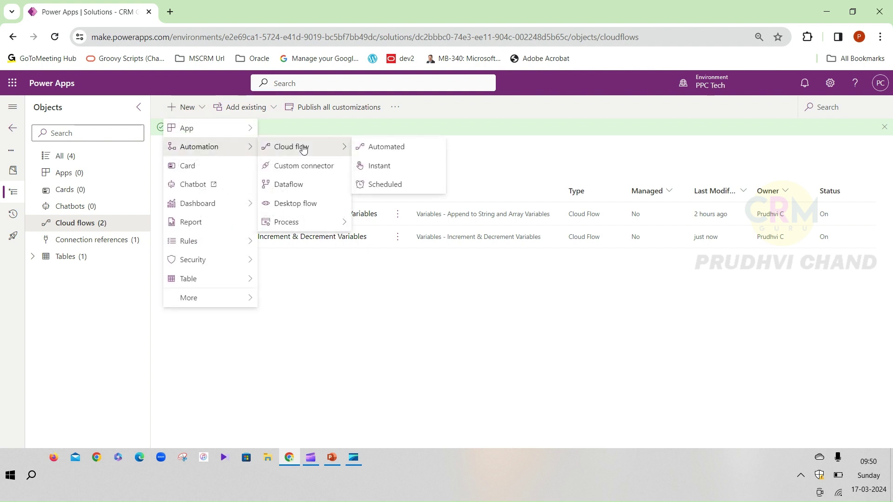
pyautogui.click(403, 148)
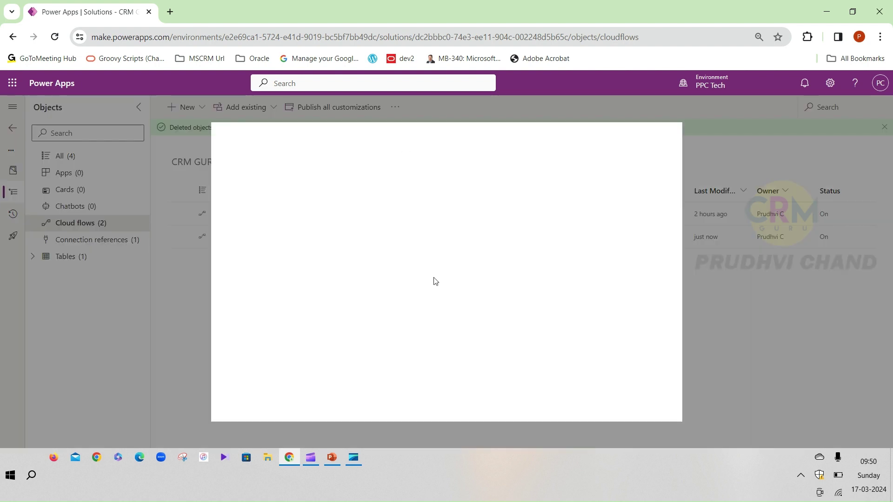
pyautogui.click(534, 178)
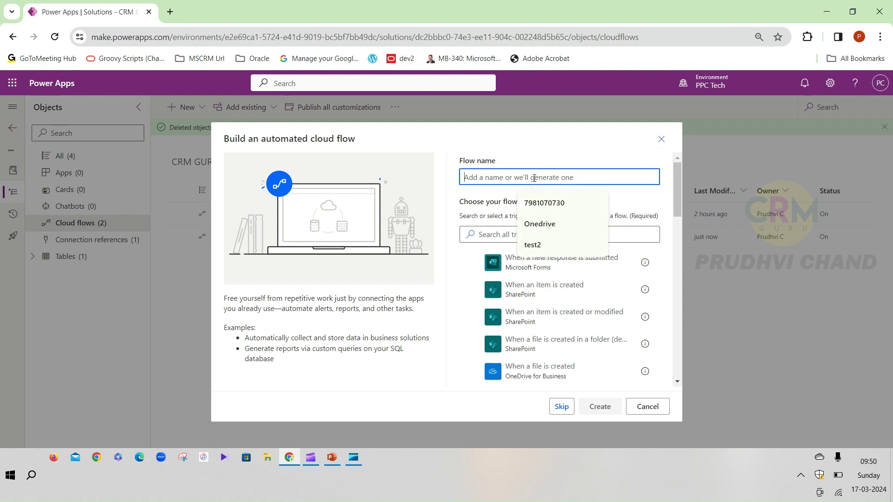
pyautogui.write('Dynamic Variables - Increment & Dec')
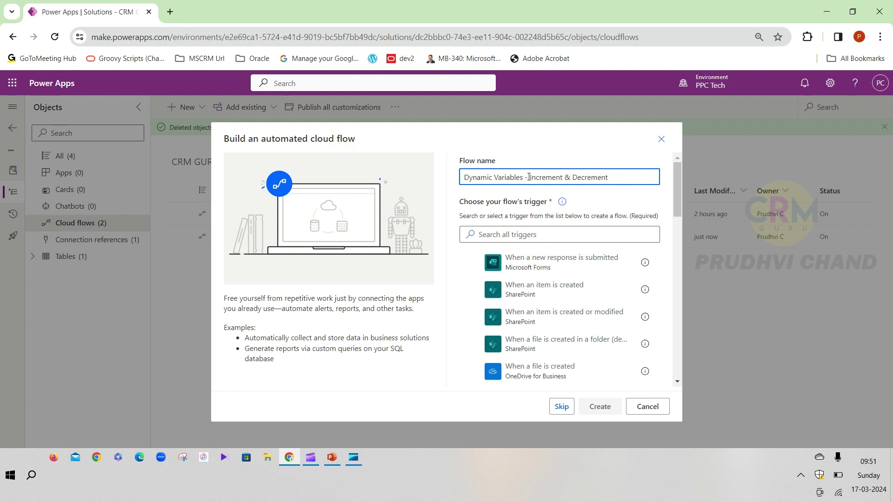
# Step: Look through the available flow triggers and switch to PowerPoint to review the Real Time Scenarios slide
pyautogui.scroll(-2, 515, 205)
pyautogui.scroll(2, 515, 232)
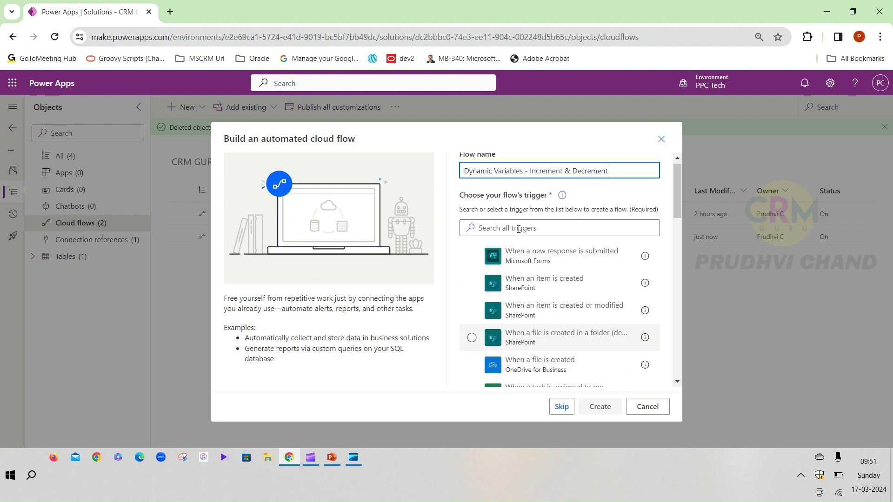
pyautogui.click(515, 238)
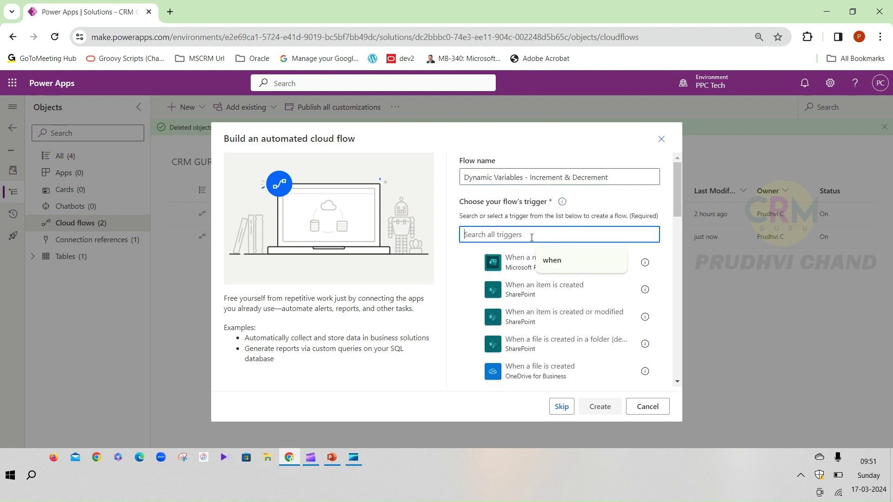
pyautogui.scroll(-2, 516, 293)
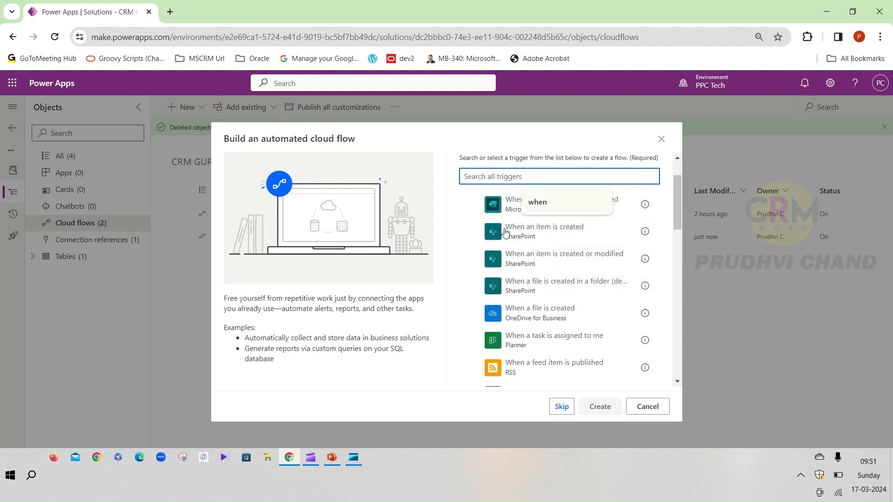
pyautogui.click(332, 451)
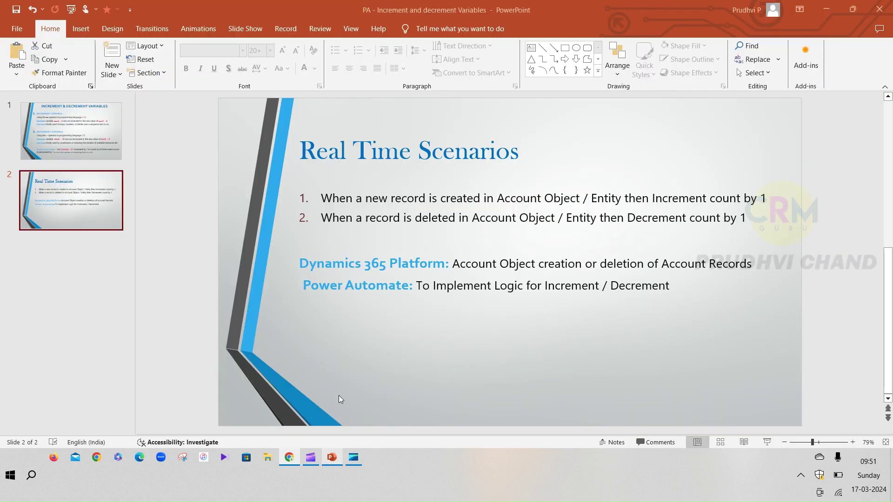
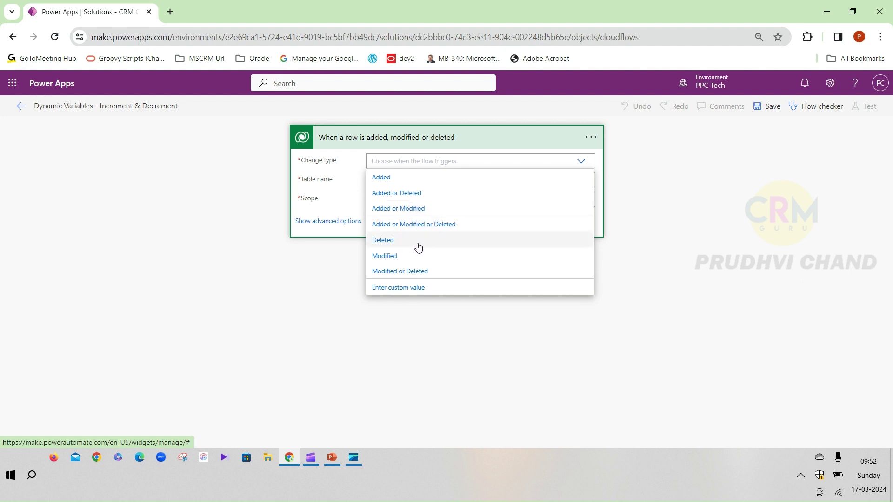
# Step: Configure the Dataverse row trigger with change type Added, table Accounts and scope Organization
pyautogui.click(420, 178)
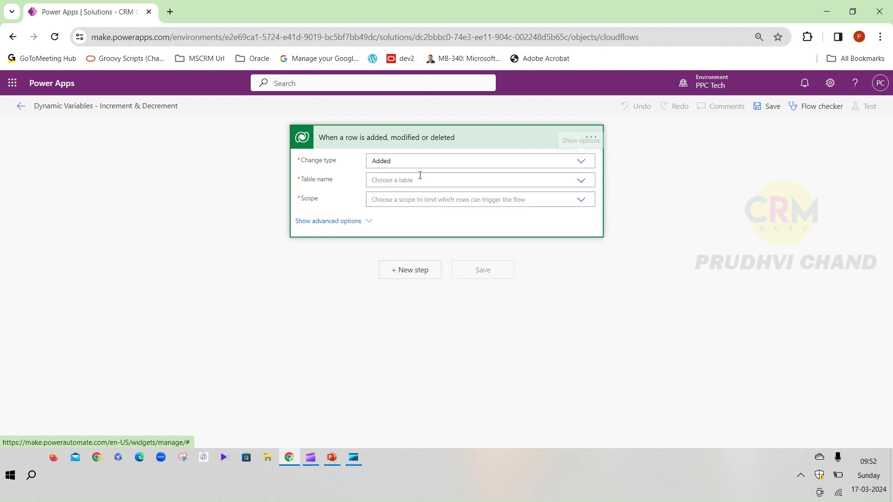
pyautogui.click(378, 160)
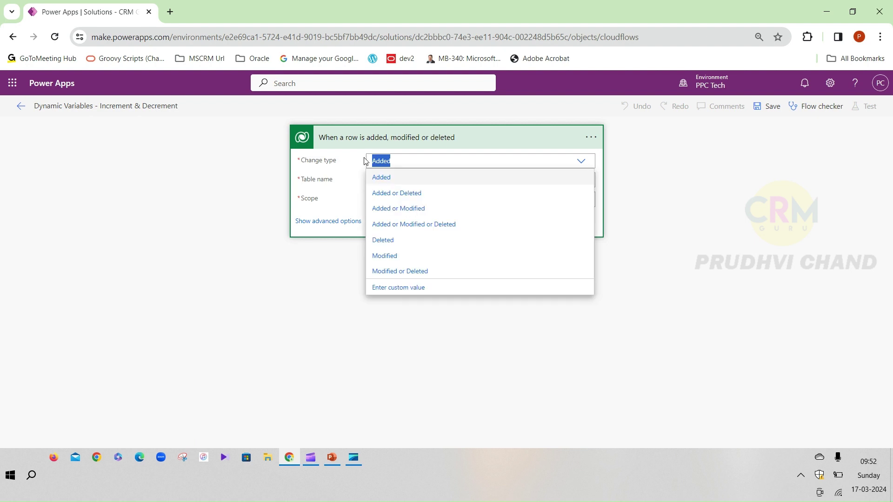
pyautogui.click(328, 139)
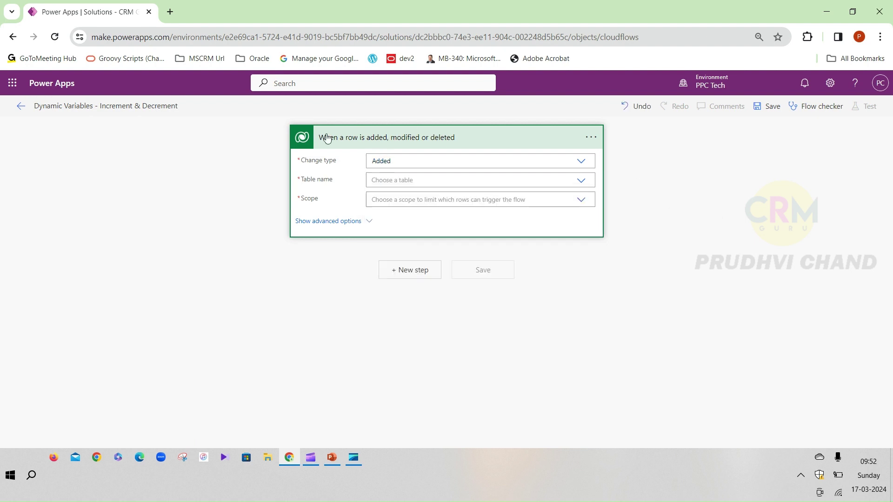
pyautogui.click(472, 180)
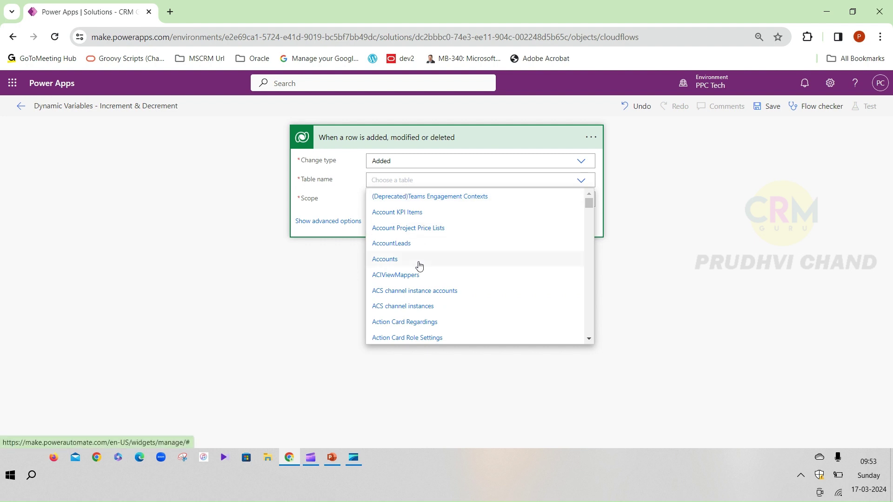
pyautogui.click(390, 260)
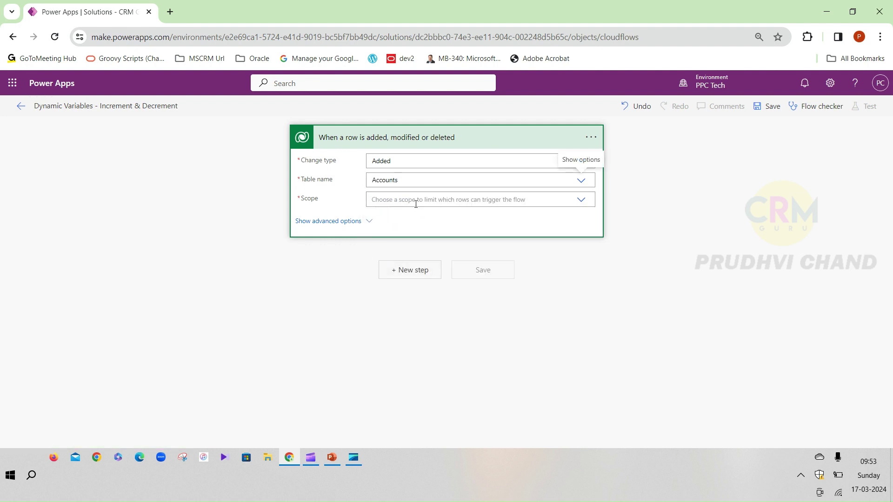
pyautogui.click(415, 203)
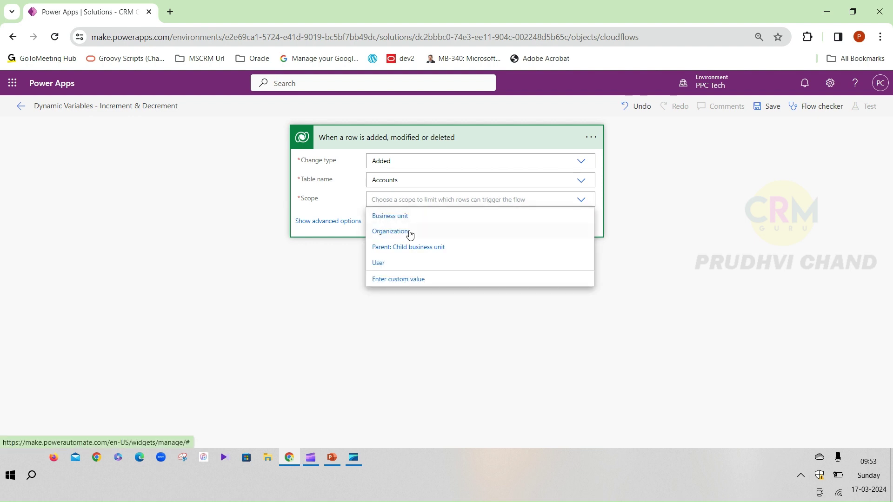
pyautogui.click(409, 232)
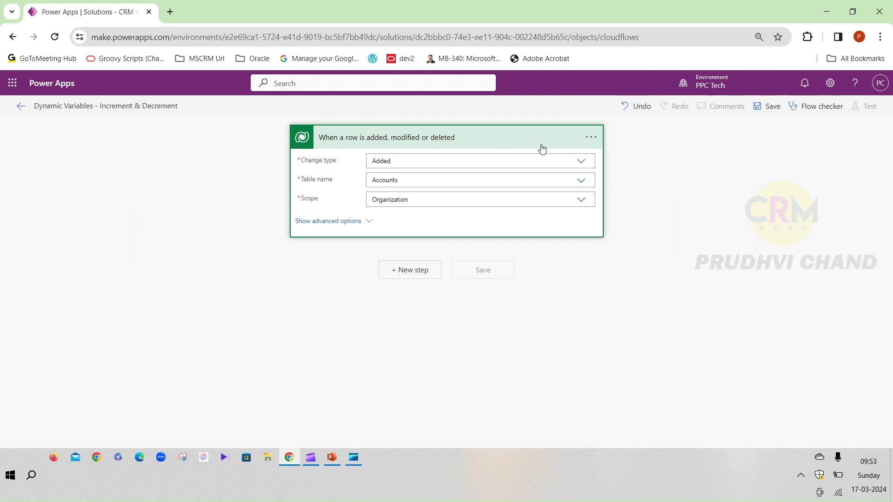
# Step: Rename the trigger to "When a row is added" and collapse its card
pyautogui.click(595, 138)
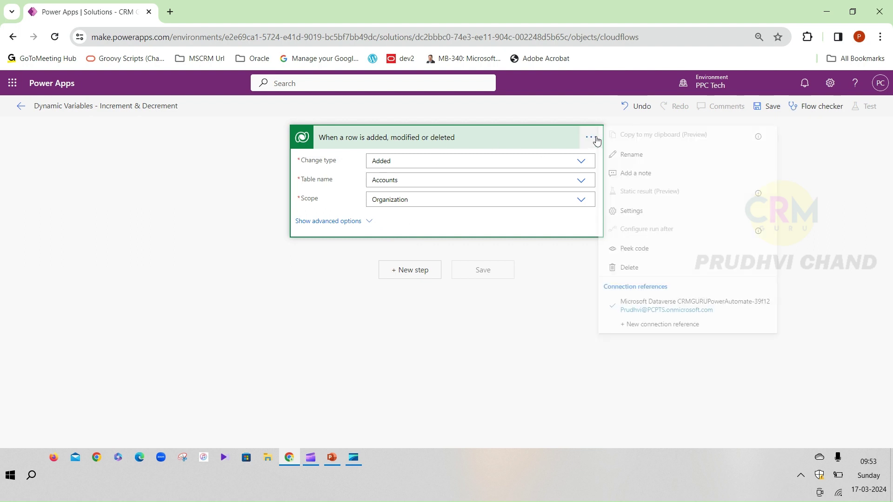
pyautogui.click(637, 155)
pyautogui.click(390, 137)
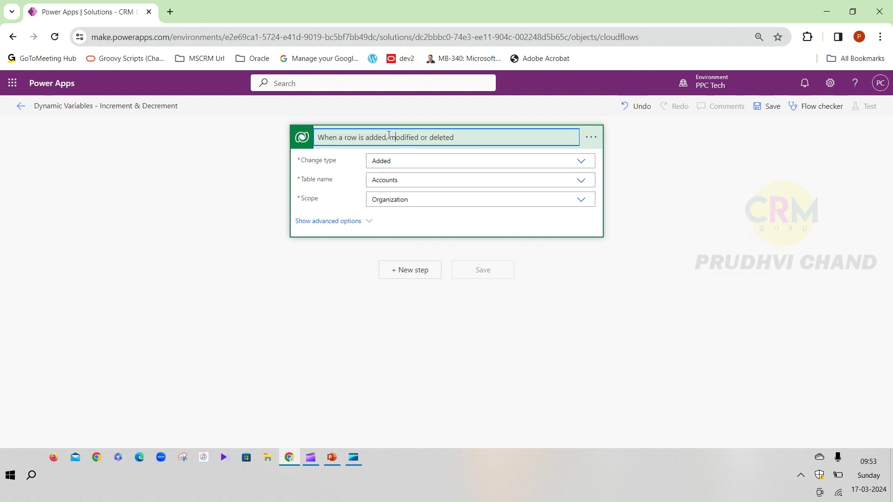
pyautogui.moveTo(388, 141); pyautogui.dragTo(473, 140)
pyautogui.press('BackSpace')
pyautogui.doubleClick(347, 137)
pyautogui.click(345, 138)
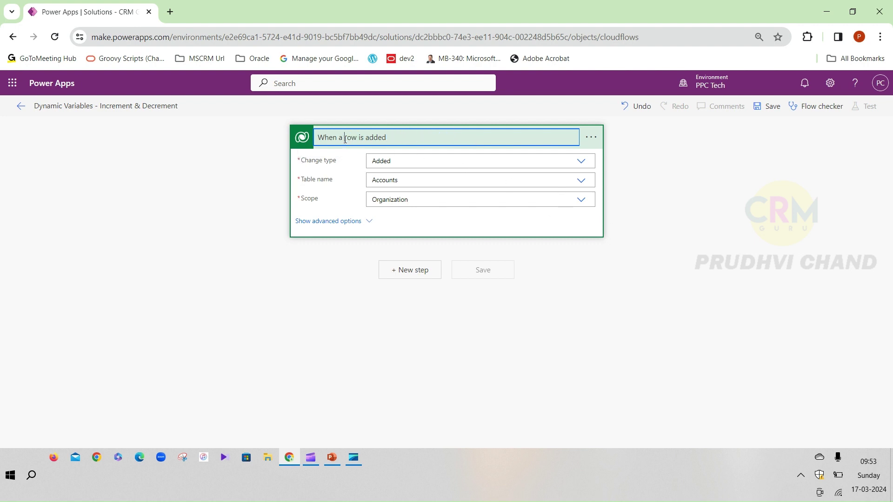
pyautogui.click(593, 294)
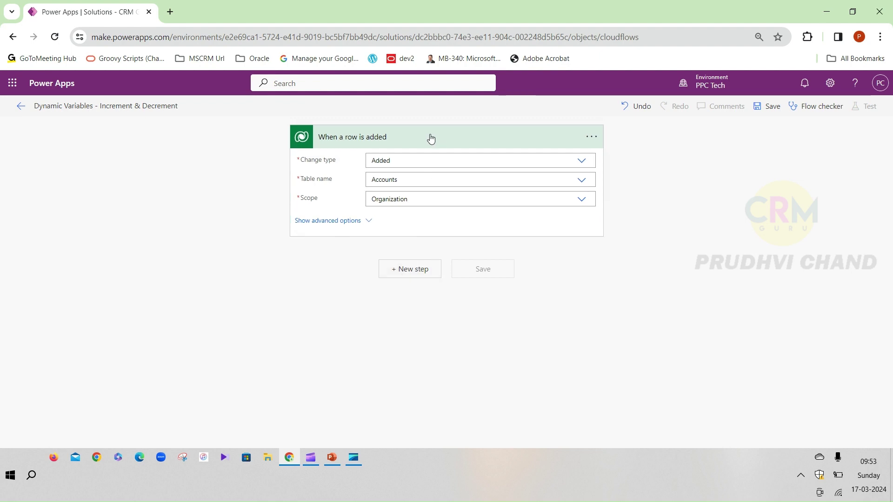
pyautogui.click(416, 142)
# Step: Add an Initialize variable action after the trigger and rename it "Initialize variable Count"
pyautogui.hotkey('alt', 'Tab')
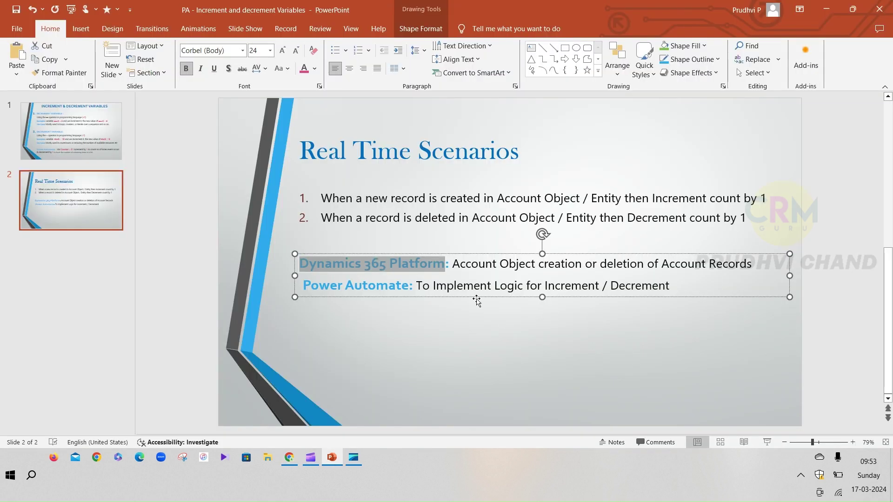
pyautogui.hotkey('alt', 'Tab')
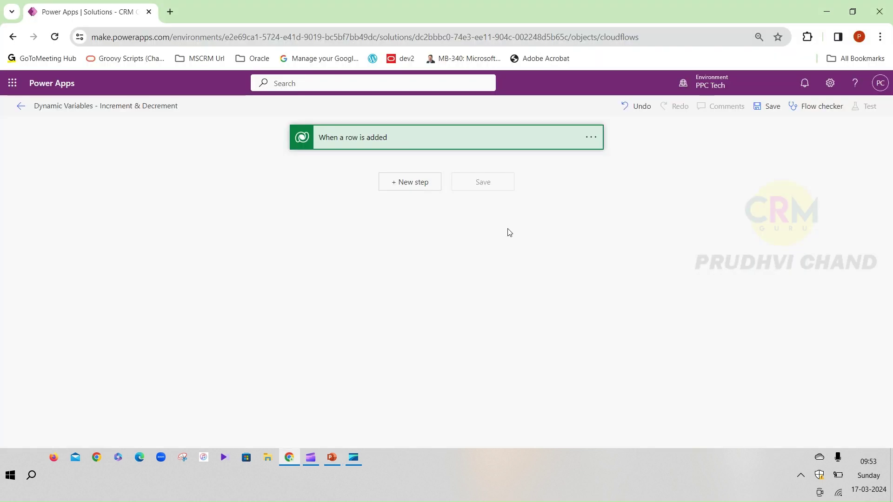
pyautogui.click(417, 186)
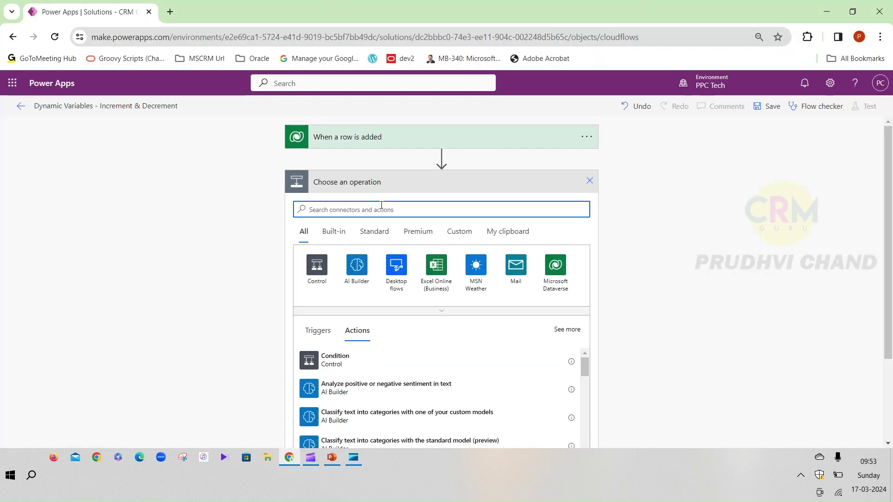
pyautogui.write('var')
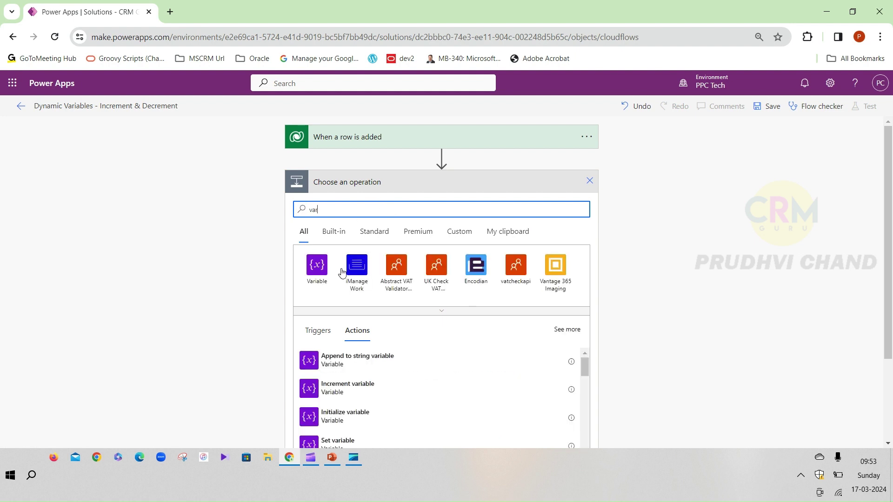
pyautogui.click(316, 270)
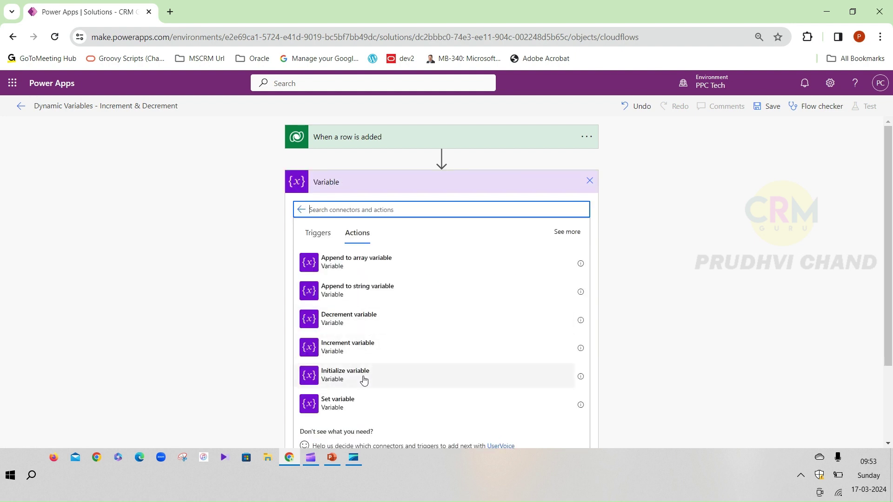
pyautogui.click(364, 379)
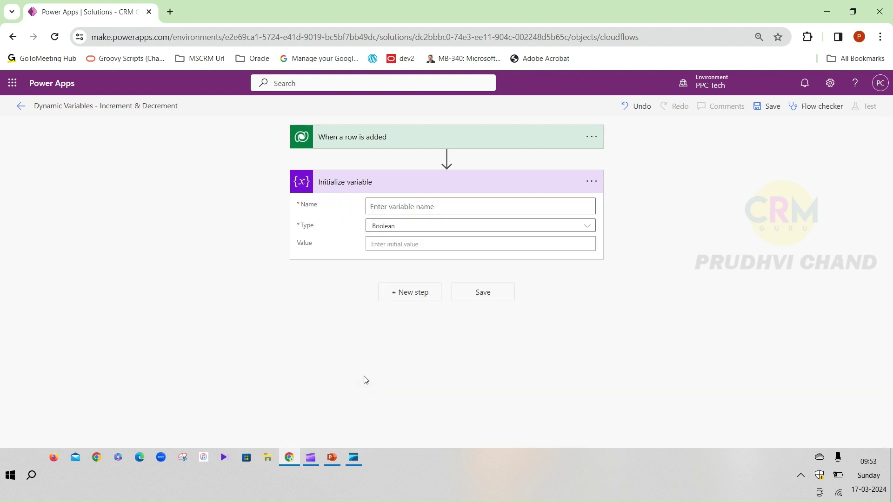
pyautogui.click(591, 182)
pyautogui.click(638, 200)
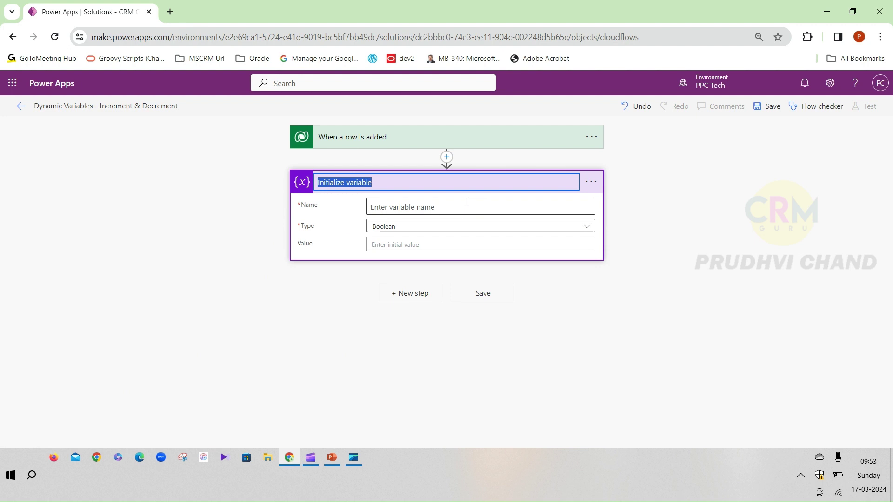
pyautogui.click(428, 187)
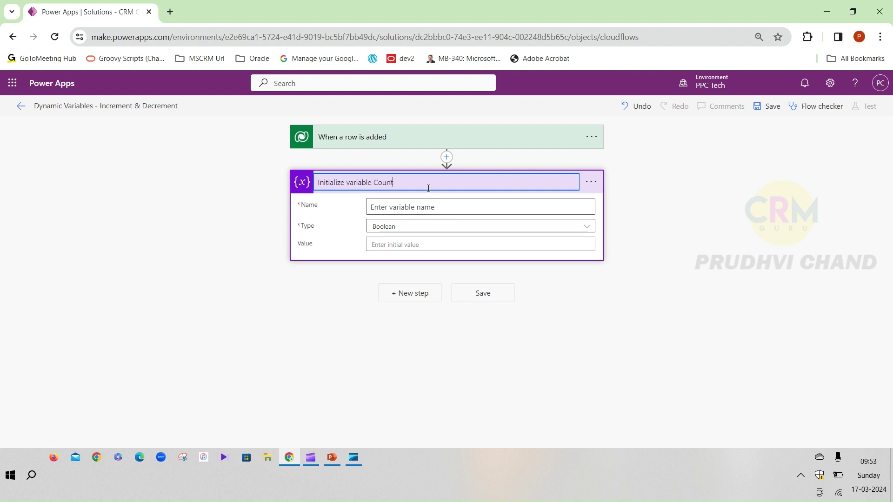
# Step: Name the initialized variable Count, set its type to Integer without an initial value, and save the flow
pyautogui.click(415, 208)
pyautogui.write('C')
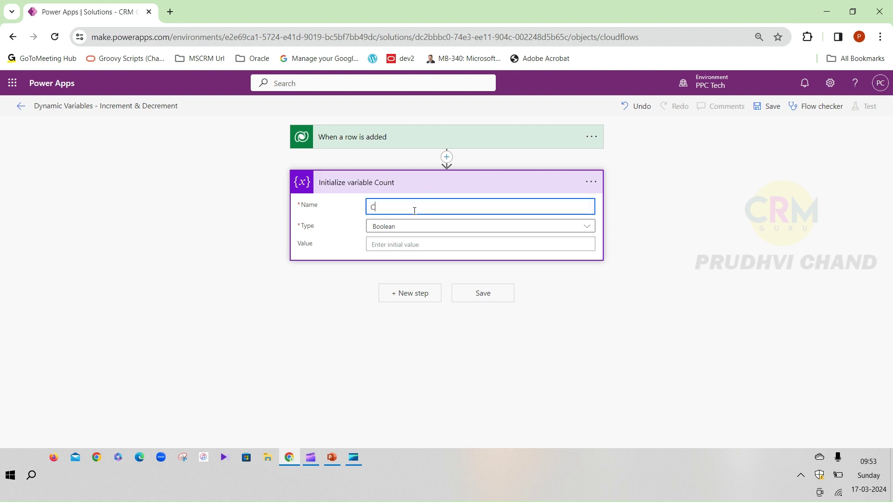
pyautogui.write('ount')
pyautogui.click(417, 226)
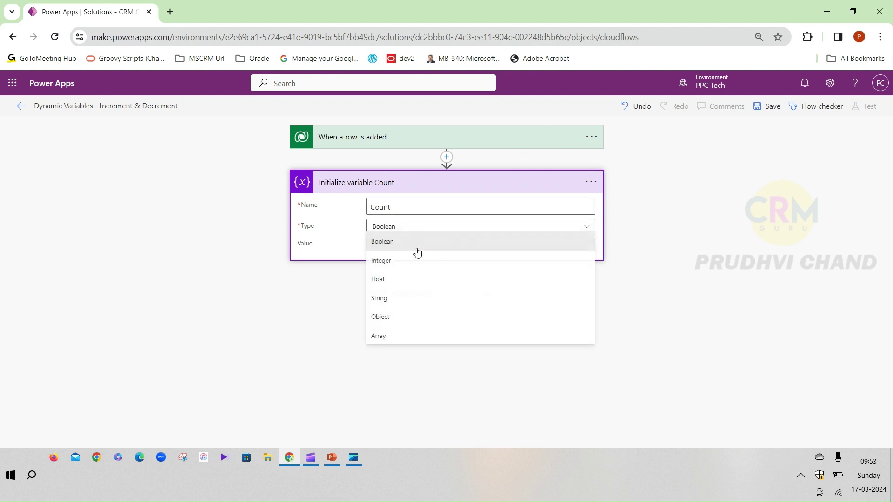
pyautogui.click(389, 262)
pyautogui.click(403, 247)
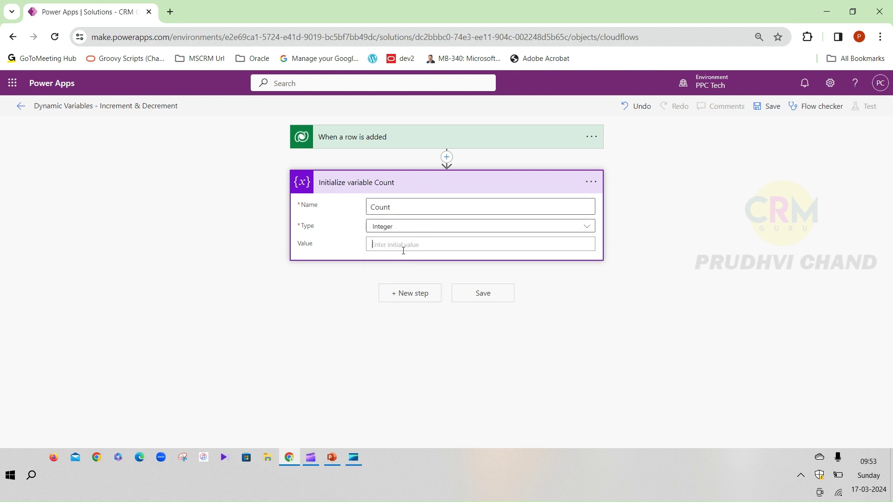
pyautogui.click(364, 294)
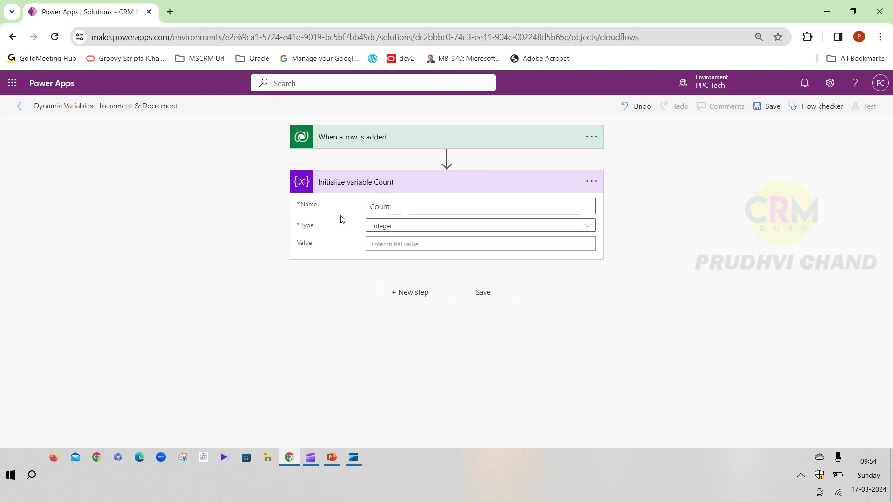
pyautogui.moveTo(361, 155)
pyautogui.click(443, 188)
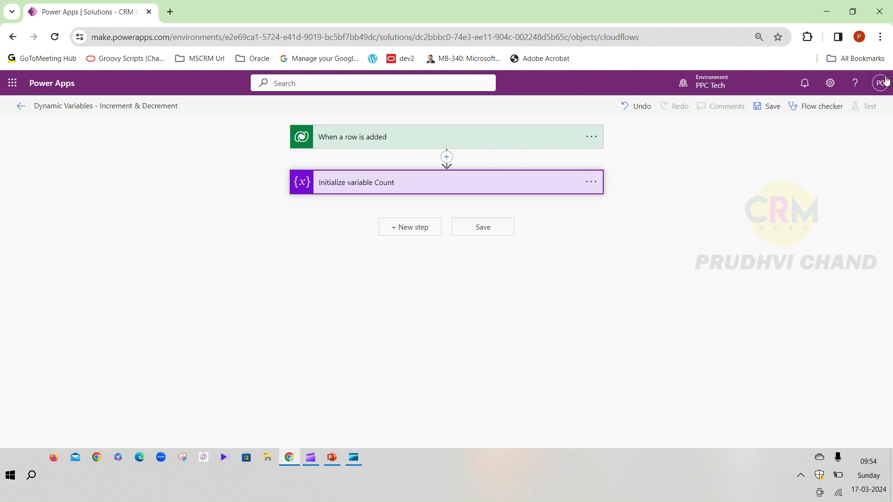
pyautogui.click(771, 106)
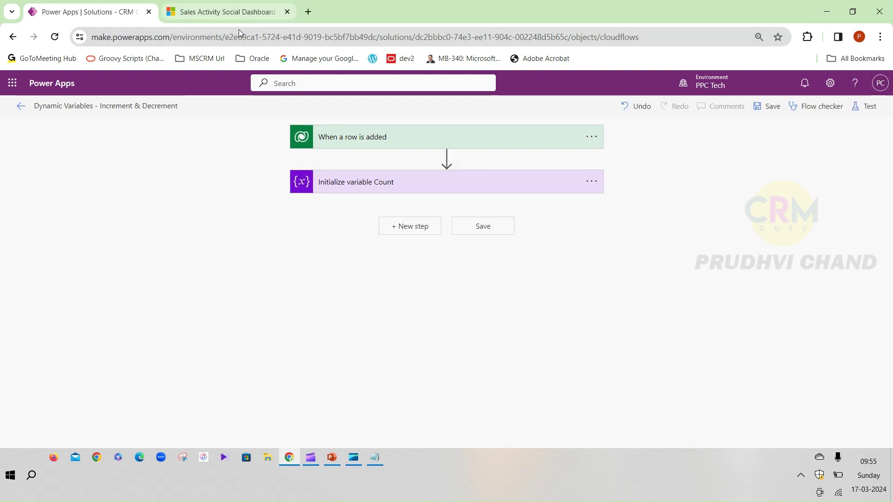
# Step: Switch to Dynamics 365, show the accounts in the All Accounts view and check the total number of records
pyautogui.click(240, 19)
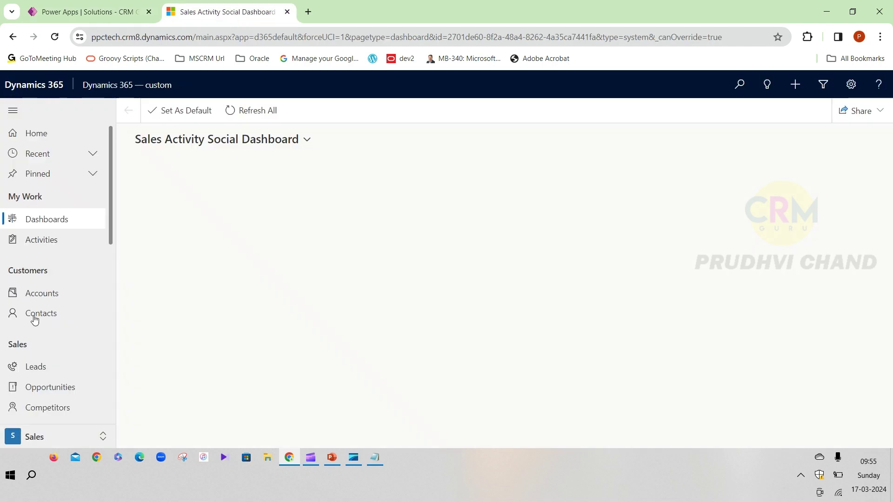
pyautogui.click(64, 296)
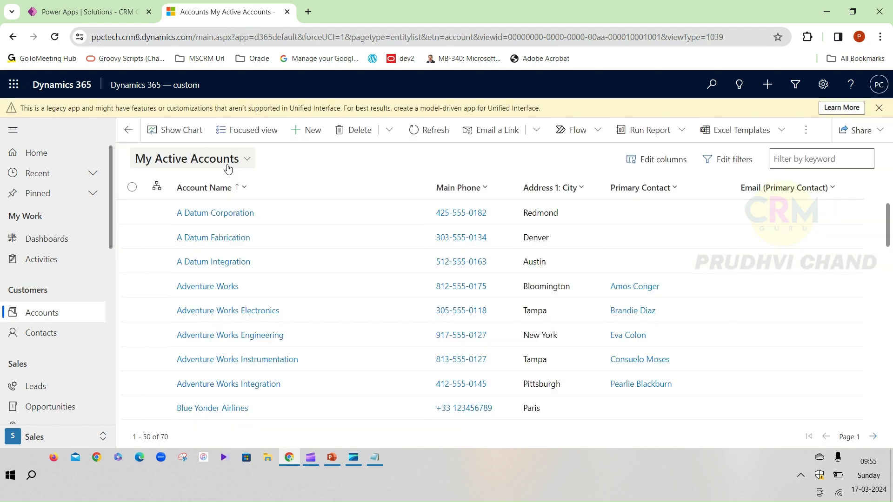
pyautogui.click(219, 159)
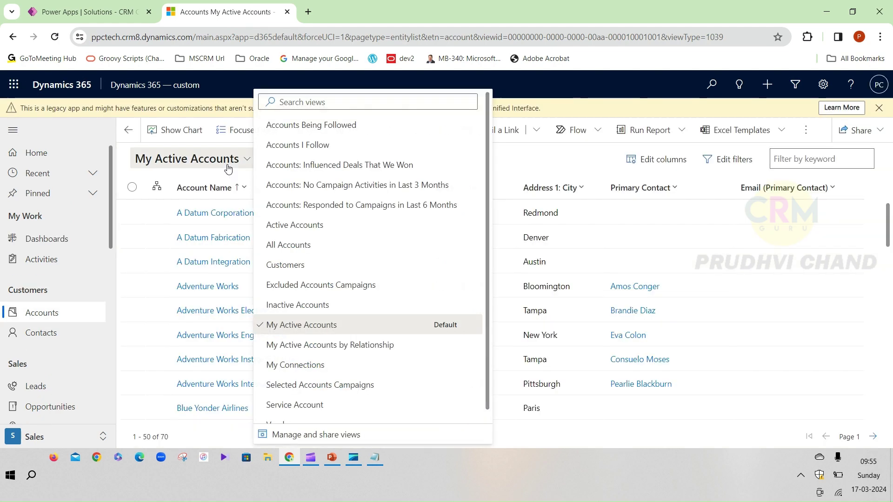
pyautogui.click(312, 246)
pyautogui.scroll(-1, 135, 396)
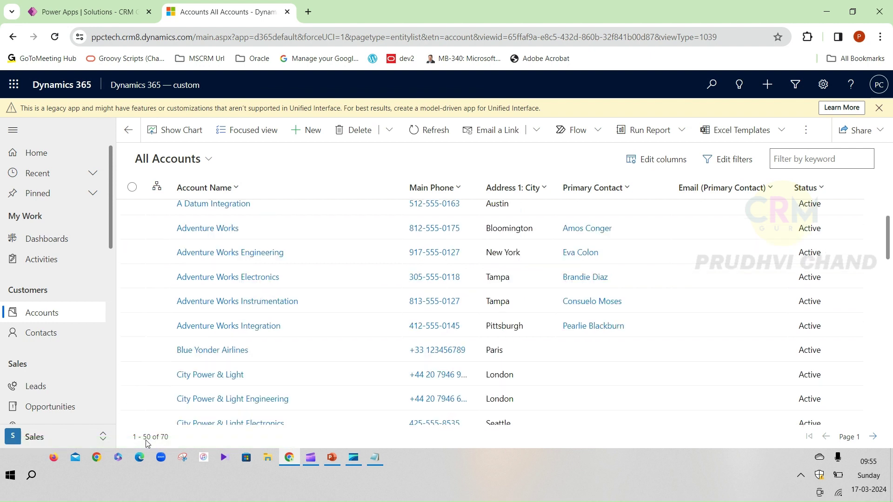
pyautogui.moveTo(132, 441); pyautogui.dragTo(169, 440)
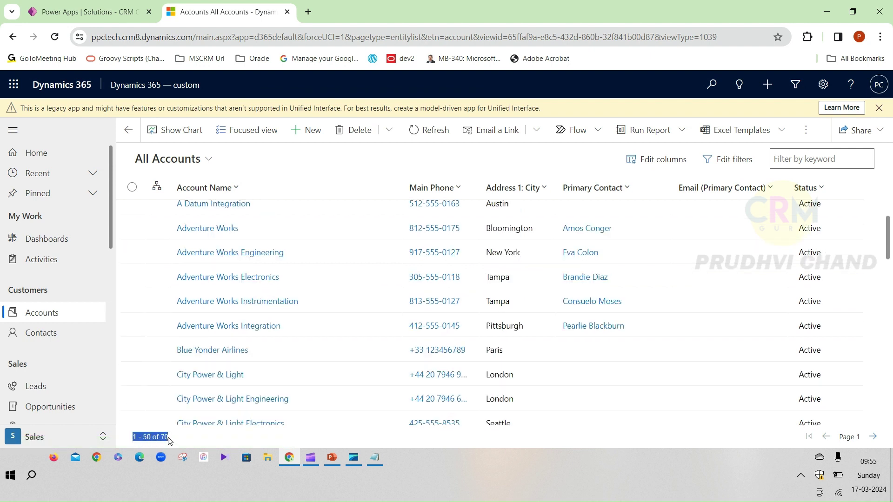
pyautogui.doubleClick(164, 437)
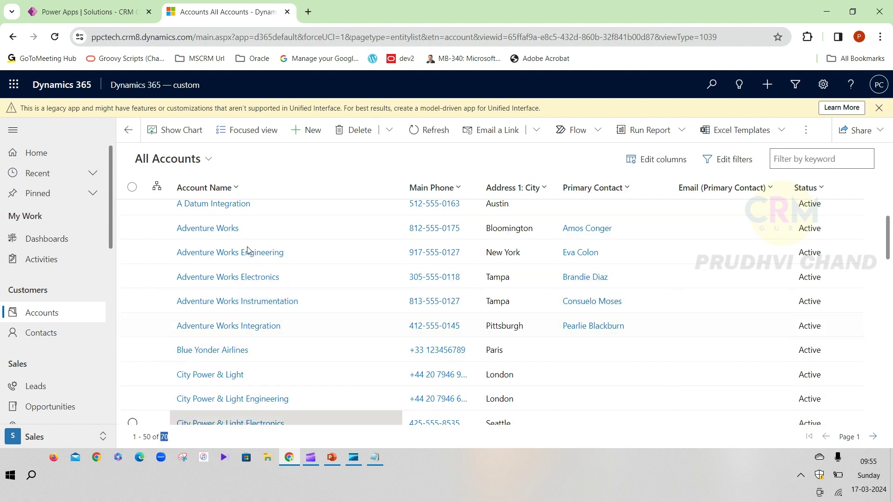
# Step: Switch back to the Power Apps flow and set the initial value of the Count variable to 70
pyautogui.click(135, 11)
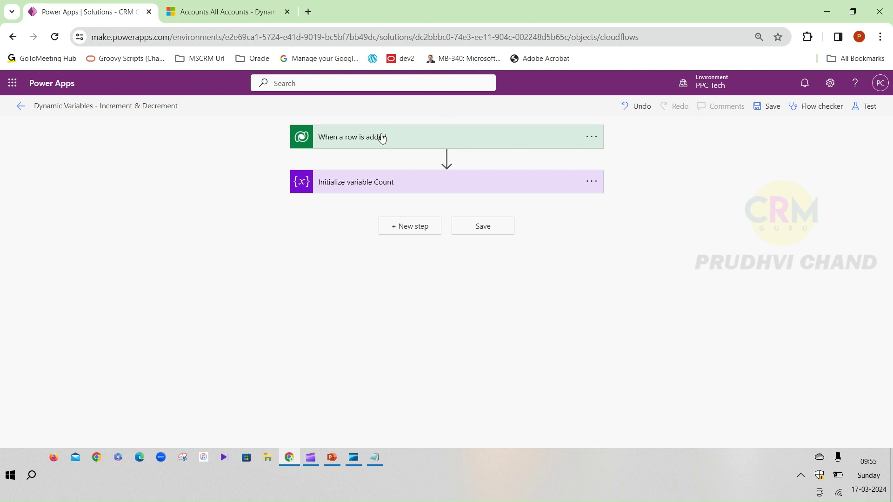
pyautogui.click(396, 141)
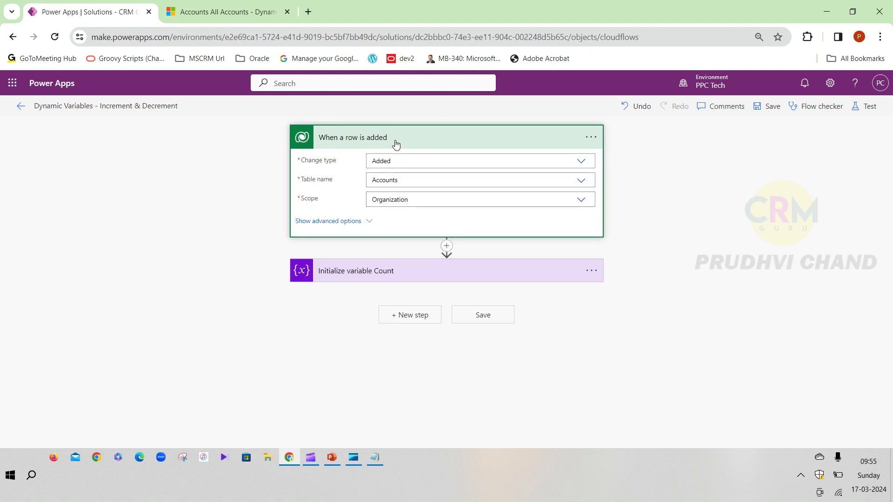
pyautogui.click(396, 139)
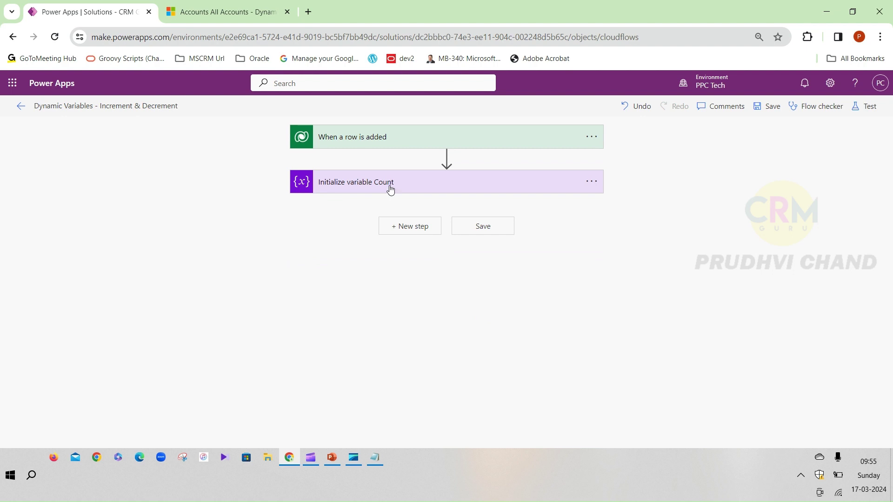
pyautogui.click(366, 186)
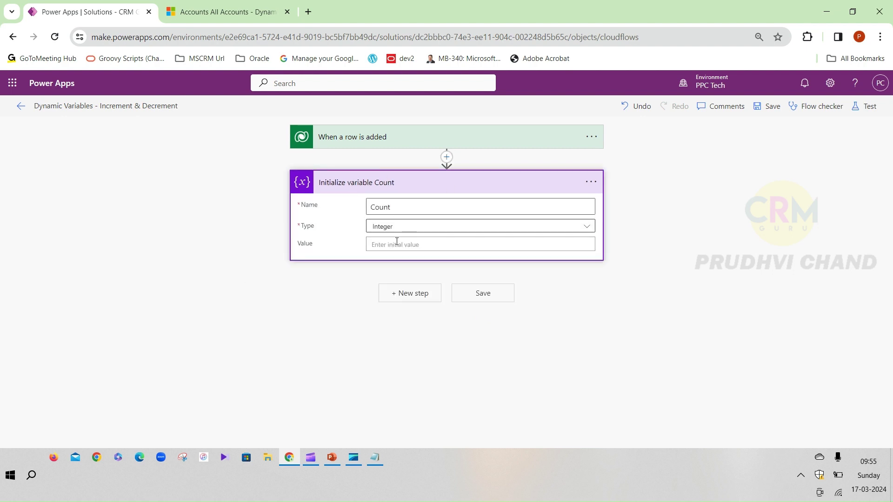
pyautogui.hotkey('ctrl', 'Tab')
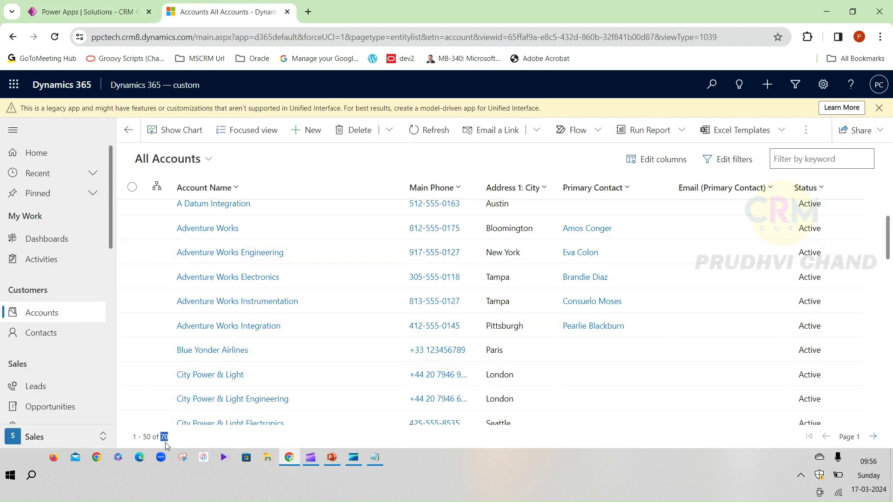
pyautogui.hotkey('ctrl', 'Tab')
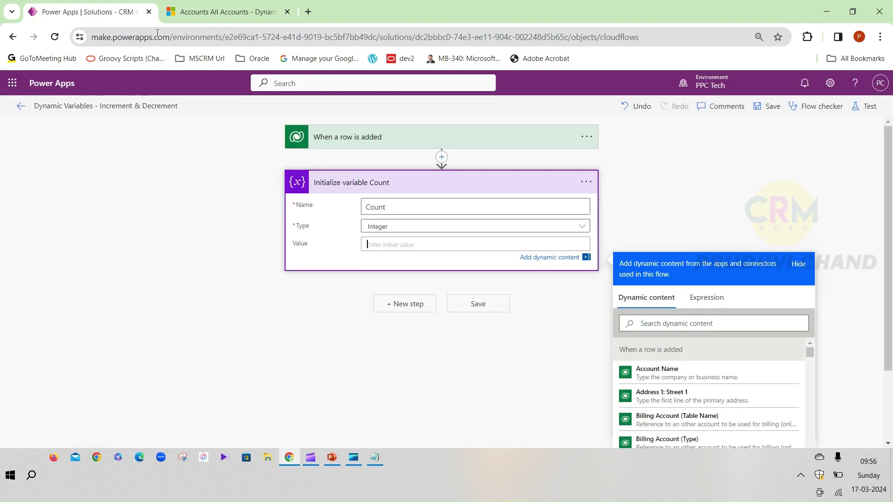
pyautogui.click(469, 260)
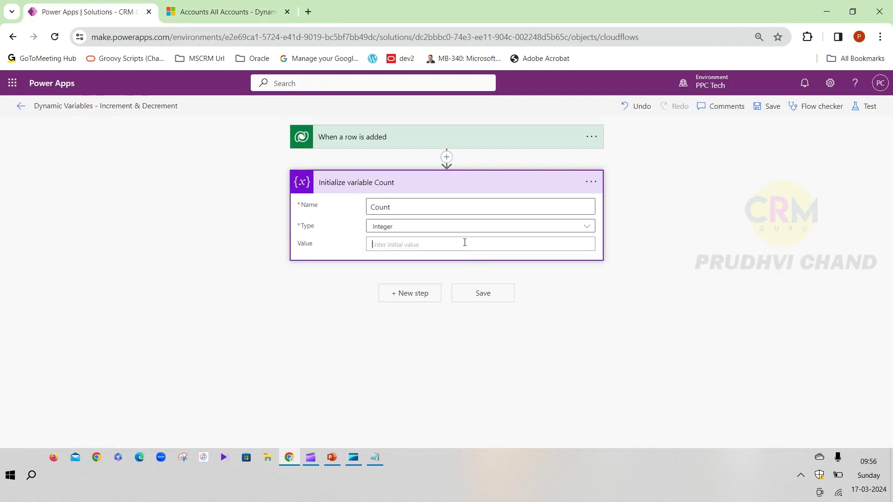
pyautogui.click(464, 242)
pyautogui.write('70')
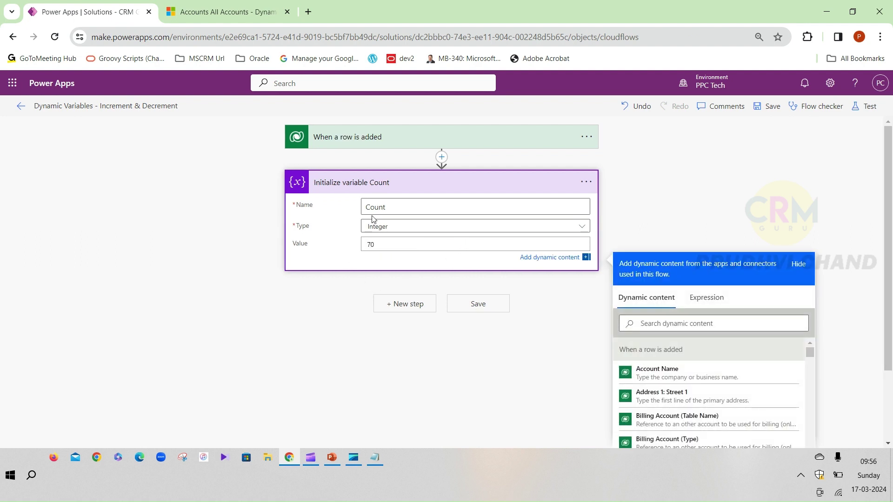
pyautogui.click(392, 185)
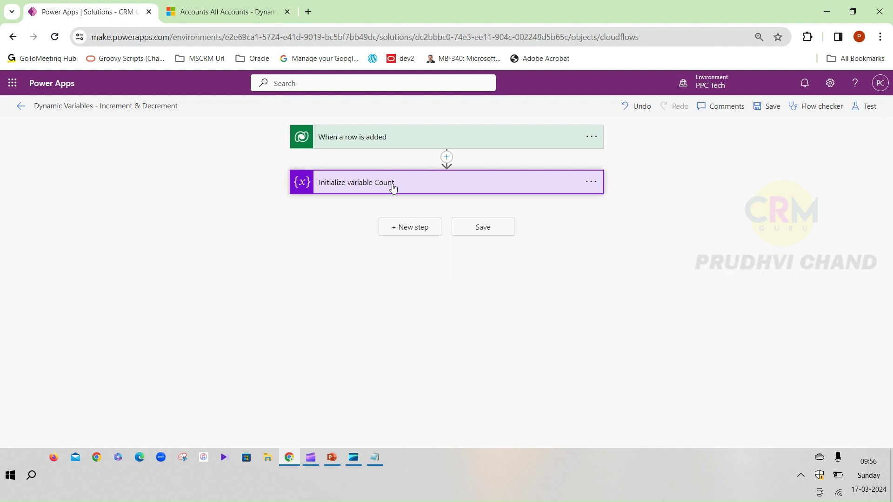
# Step: Add an Increment variable action after the initialization that increases Count by 1
pyautogui.click(419, 235)
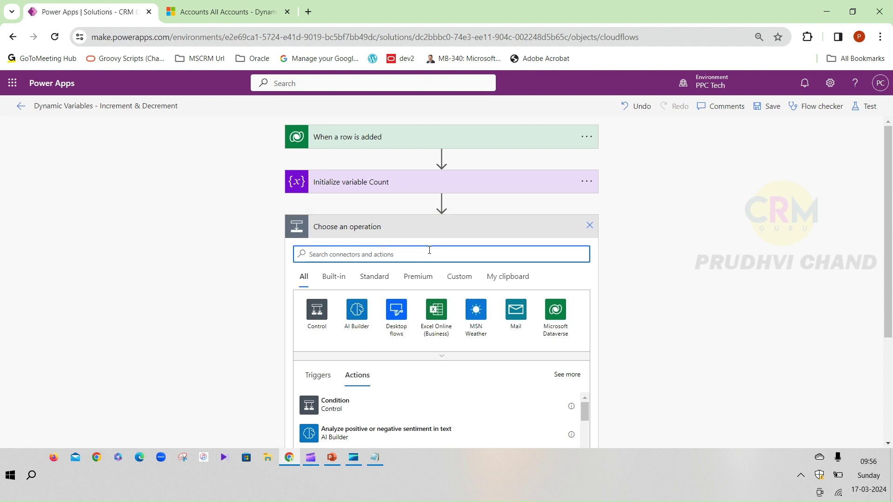
pyautogui.write('increment')
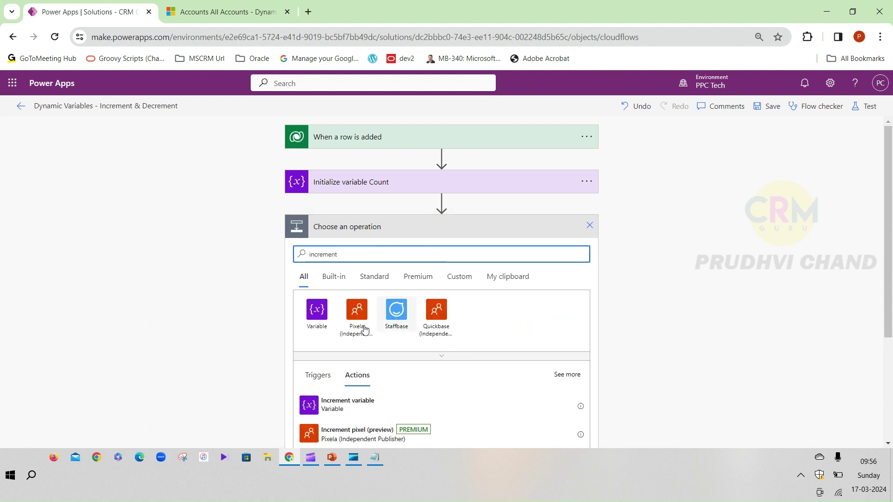
pyautogui.click(331, 403)
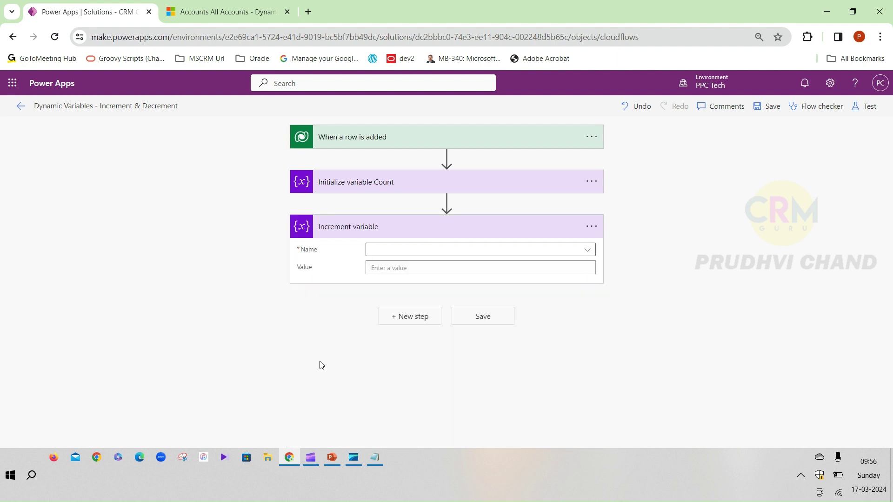
pyautogui.click(415, 252)
pyautogui.click(384, 288)
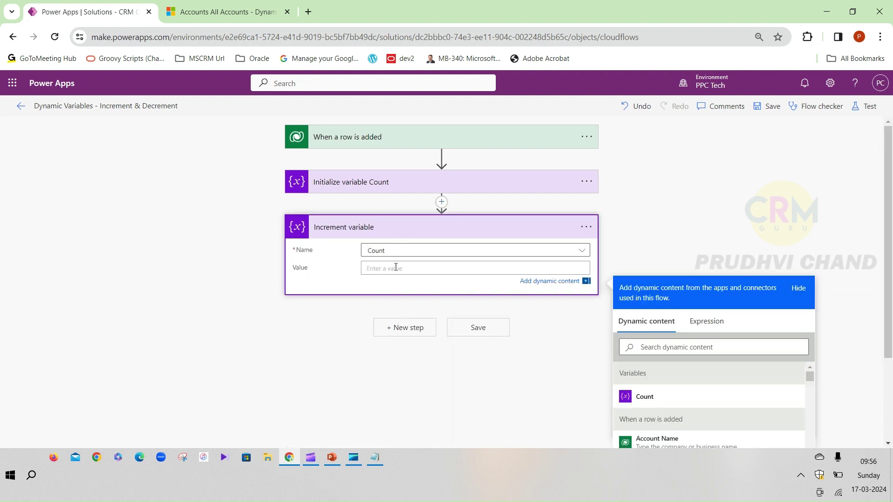
pyautogui.write('1')
pyautogui.click(336, 203)
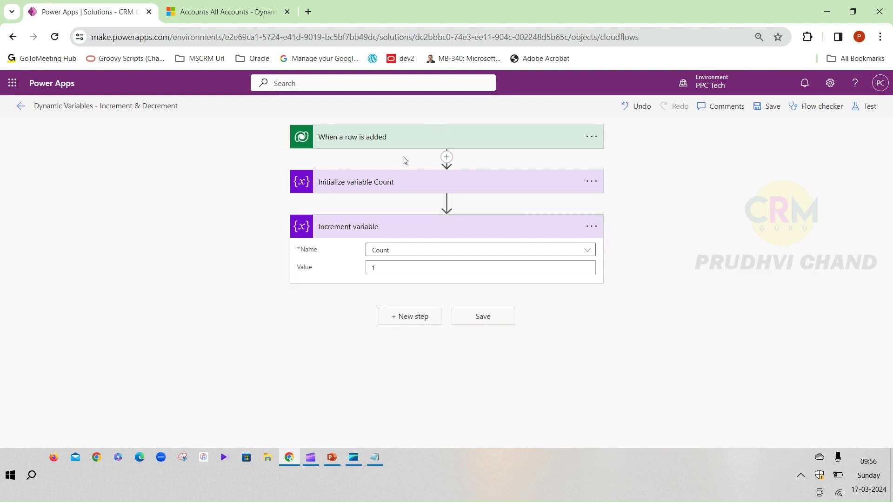
pyautogui.click(397, 188)
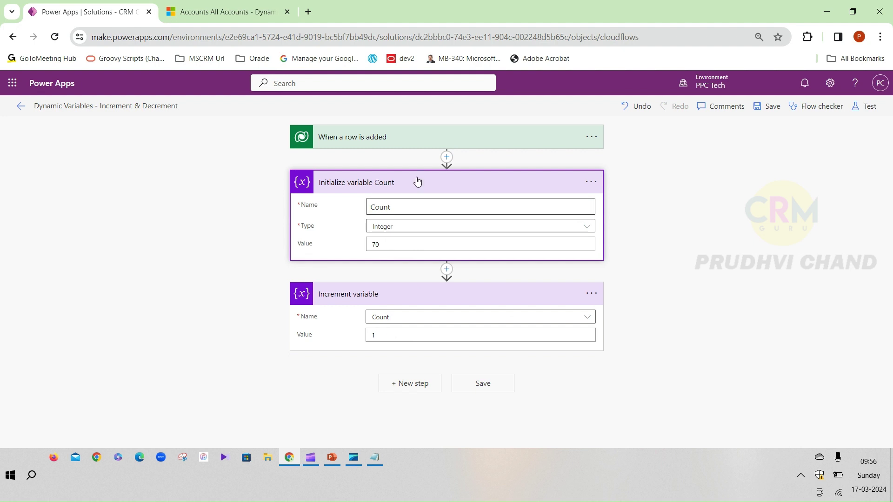
pyautogui.click(414, 290)
pyautogui.click(414, 228)
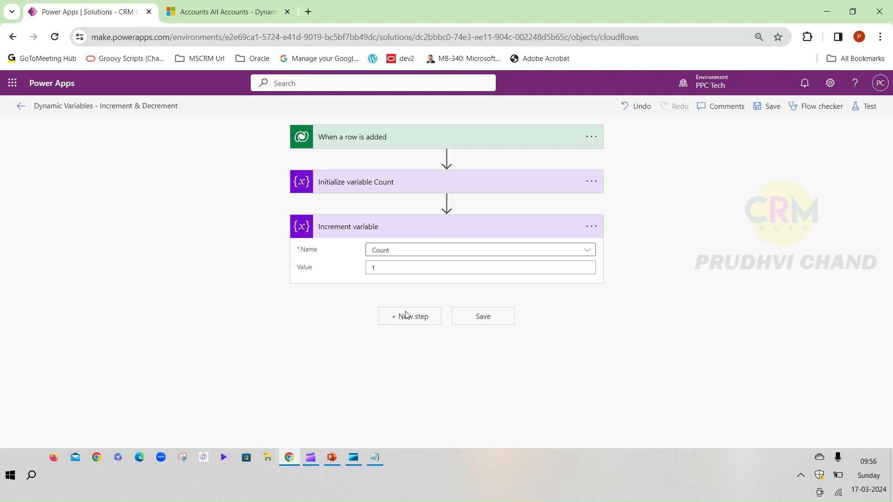
# Step: Add a Compose action with the Count variable as its input and save the flow
pyautogui.click(410, 271)
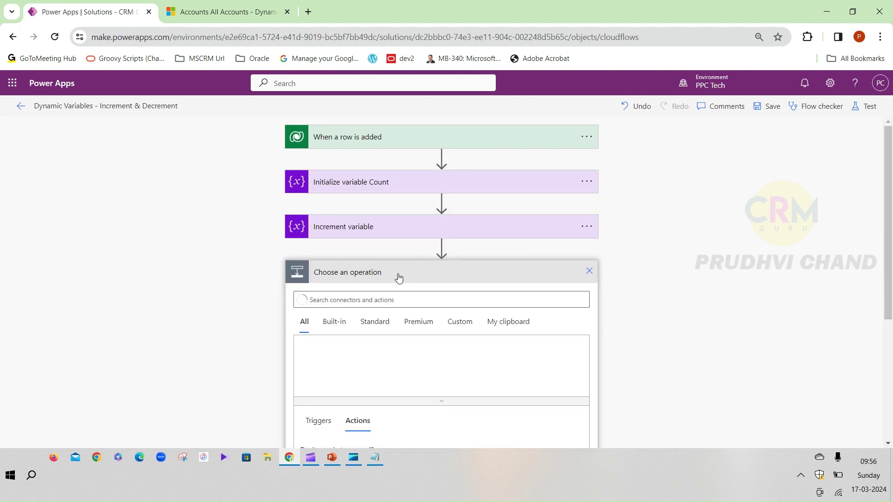
pyautogui.click(399, 300)
pyautogui.write('comp')
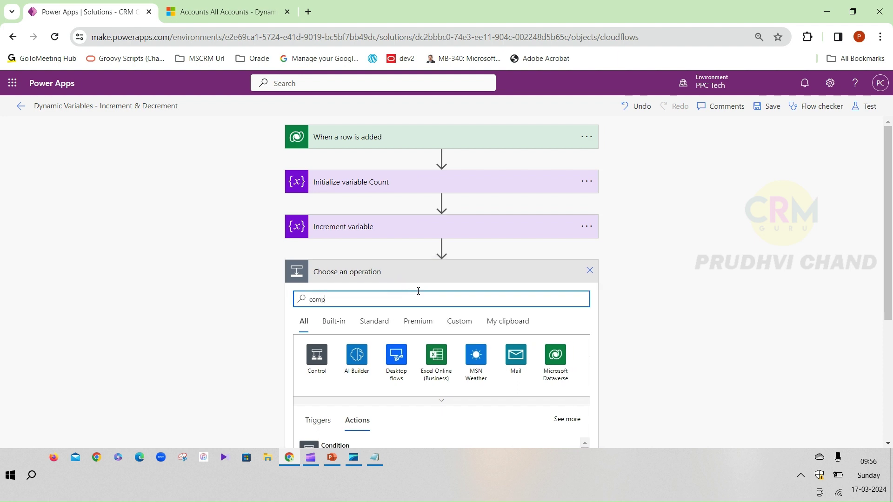
pyautogui.write('ose')
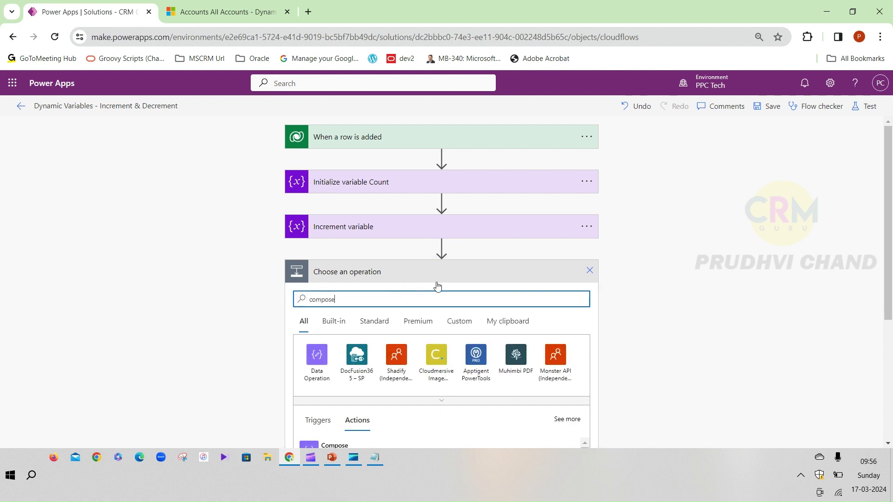
pyautogui.click(322, 365)
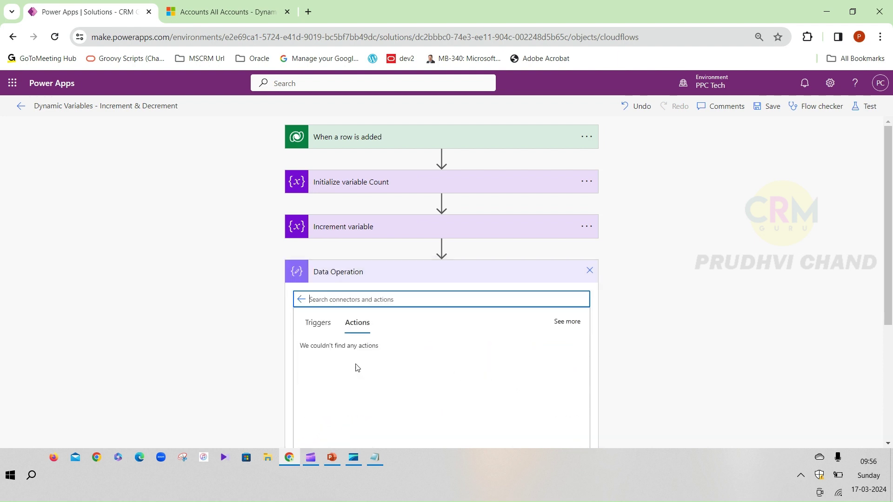
pyautogui.click(337, 360)
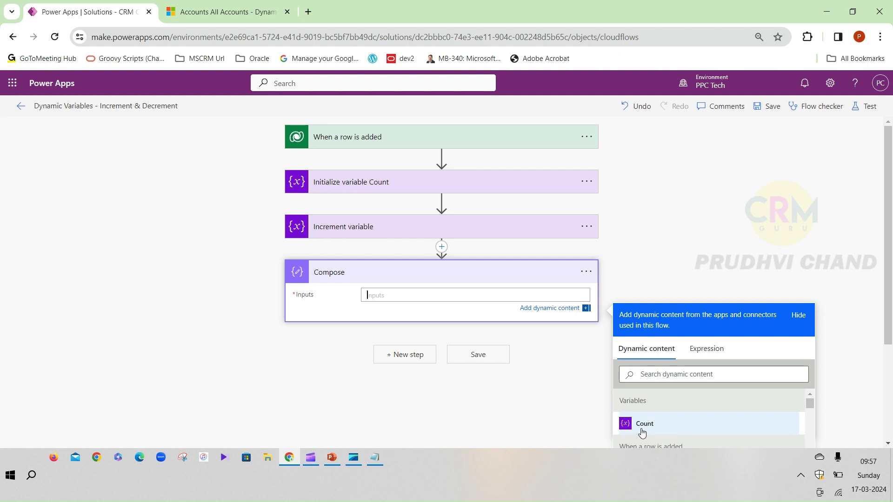
pyautogui.click(644, 424)
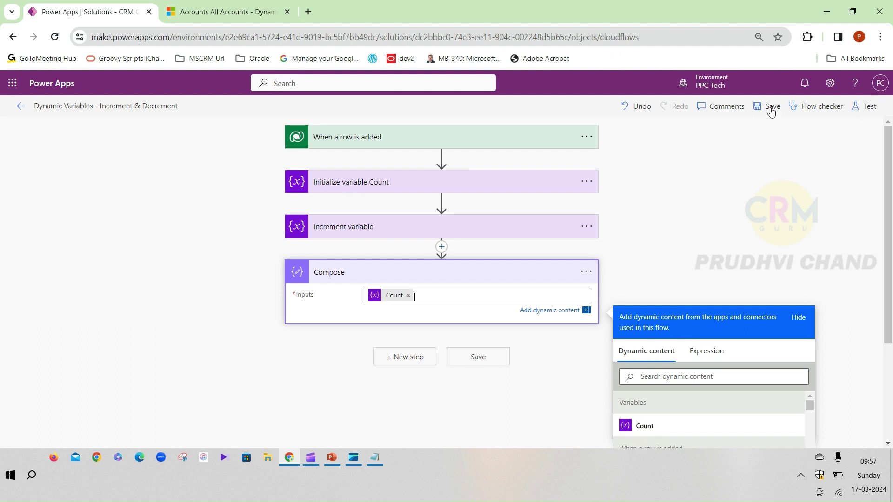
pyautogui.click(770, 109)
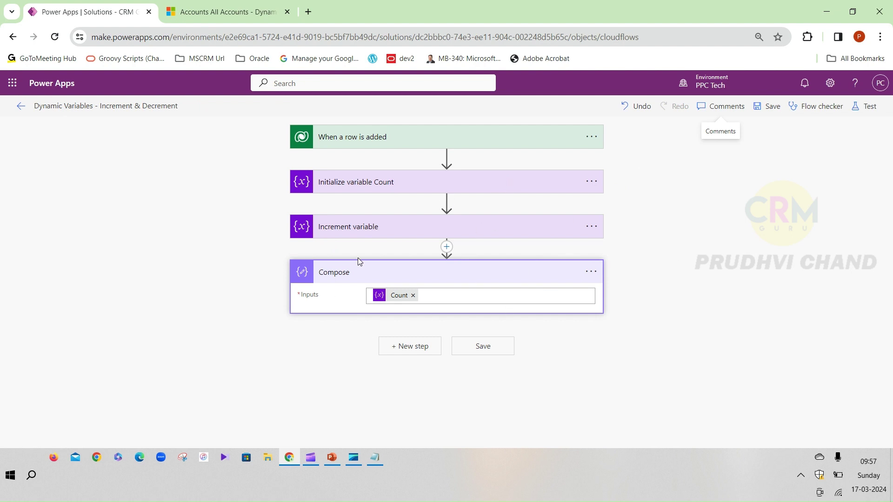
# Step: Switch to Dynamics 365, create and save an account named Test, and return to the All Accounts list
pyautogui.click(372, 140)
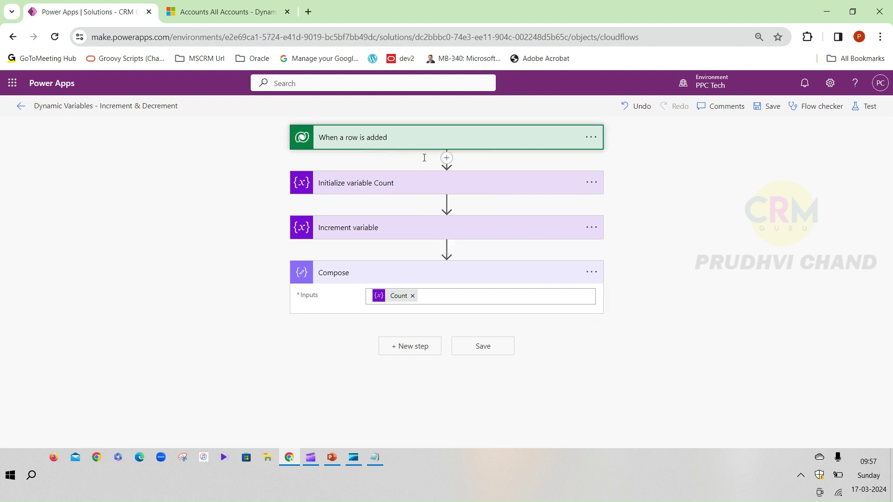
pyautogui.click(246, 12)
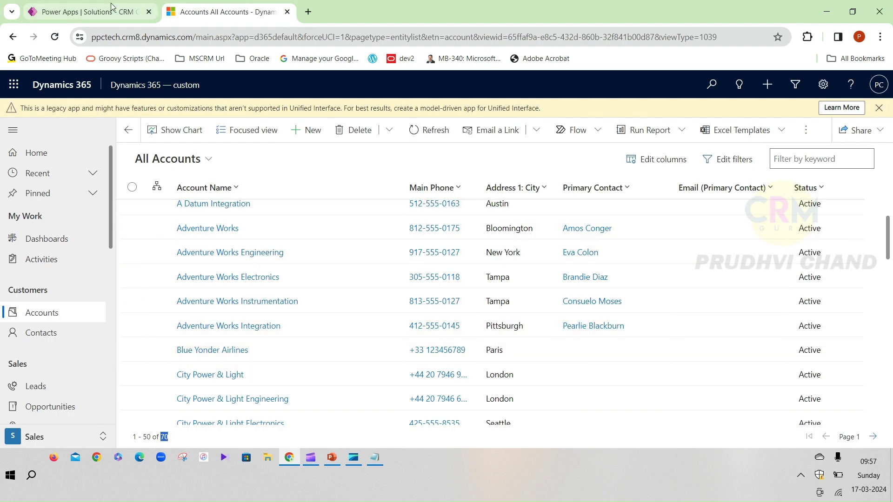
pyautogui.click(89, 11)
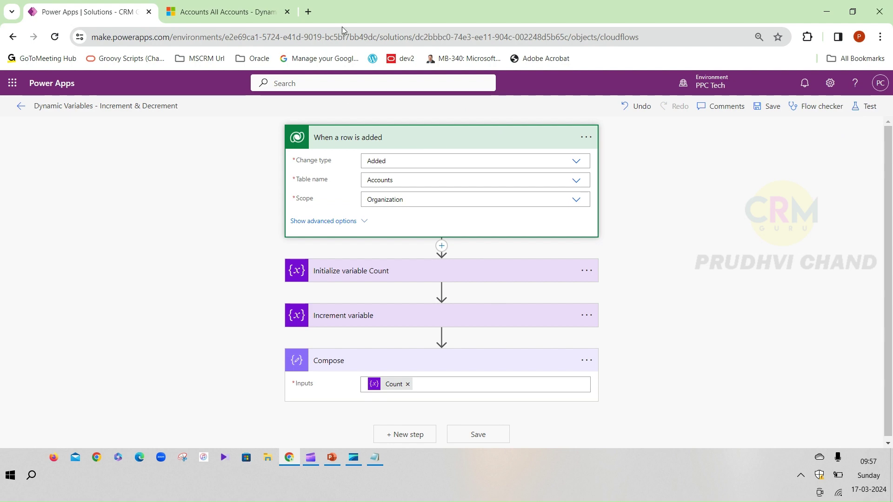
pyautogui.click(220, 13)
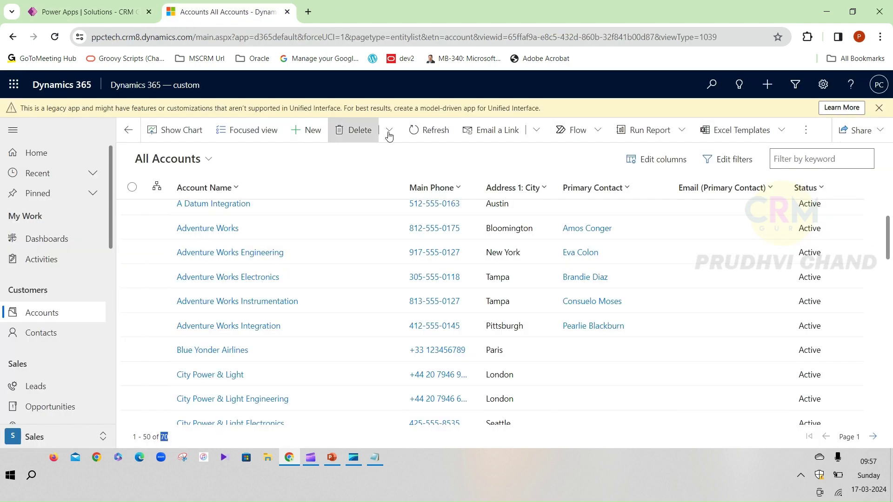
pyautogui.click(300, 132)
pyautogui.click(273, 293)
pyautogui.write('Test')
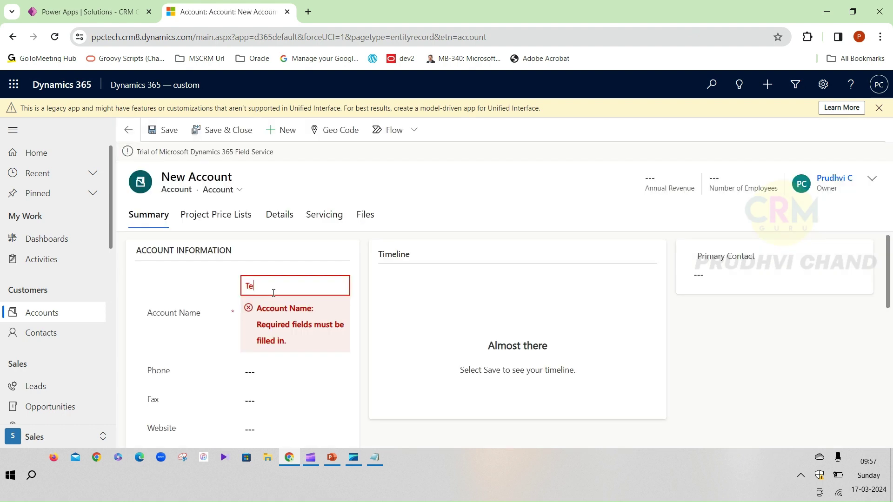
pyautogui.click(162, 133)
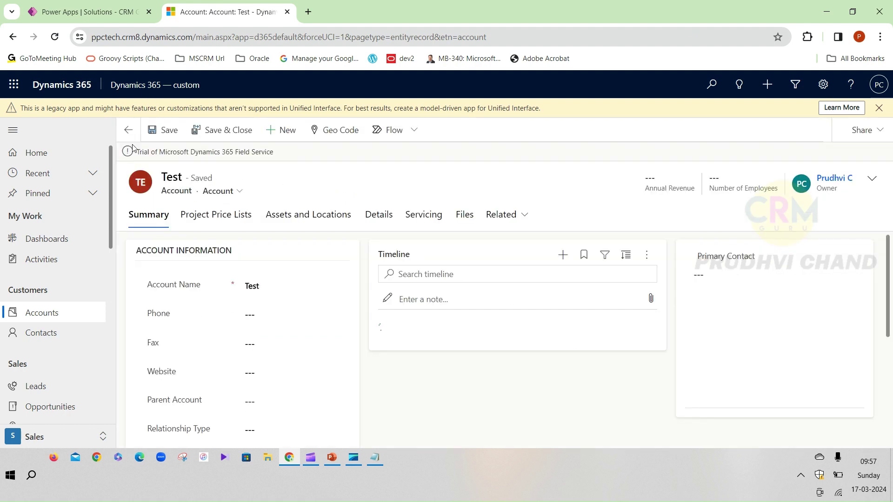
pyautogui.click(128, 130)
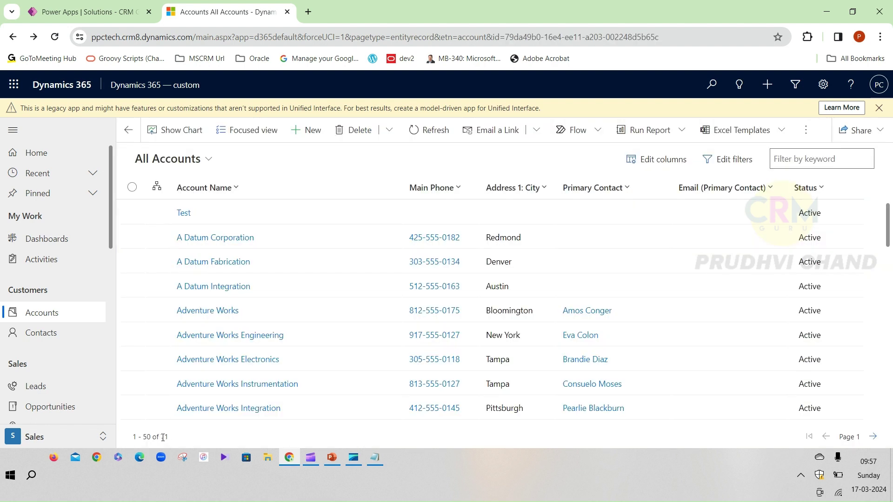
# Step: Switch back to Power Apps, leave the flow editor and open the latest run of the Dynamic Variables - Increment & Decrement flow
pyautogui.click(102, 11)
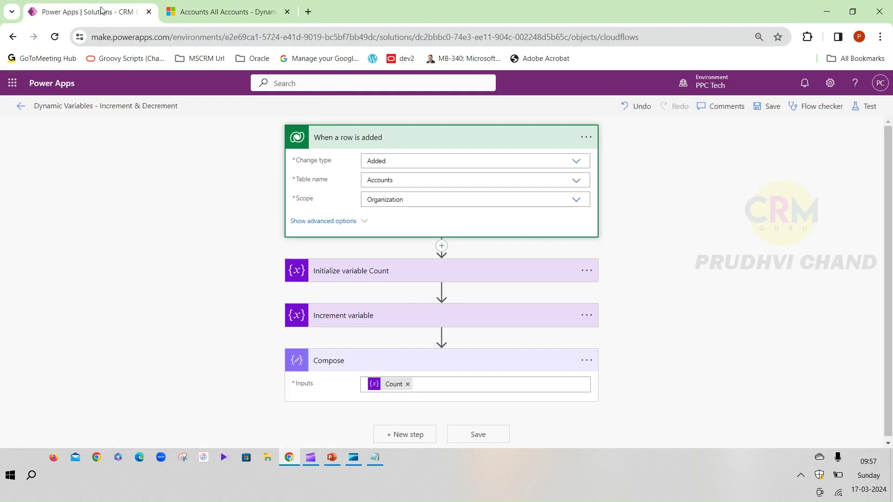
pyautogui.click(20, 110)
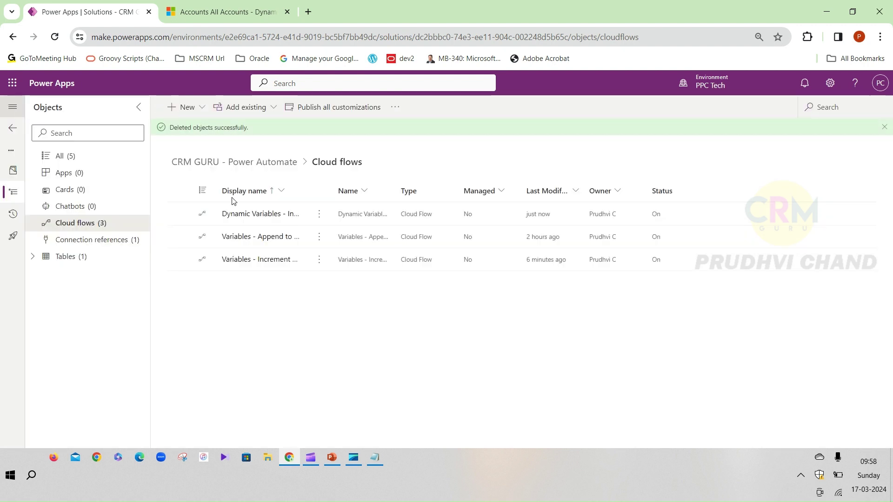
pyautogui.click(291, 214)
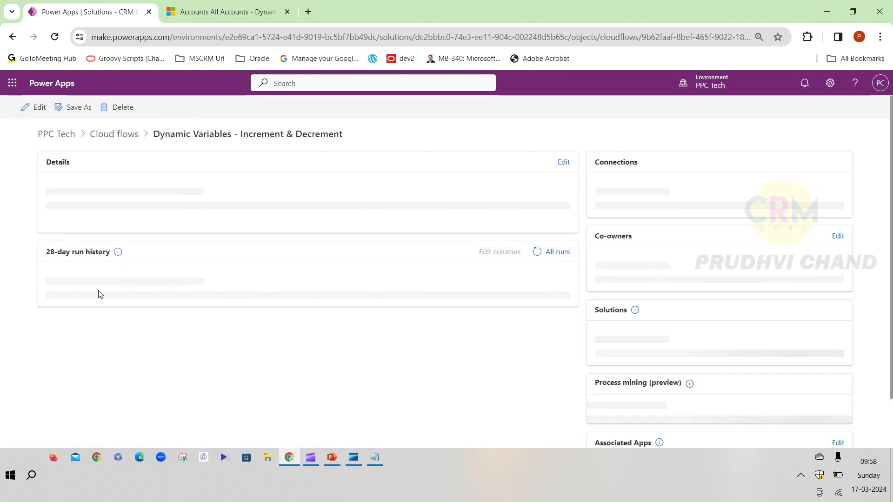
pyautogui.scroll(-2, 133, 359)
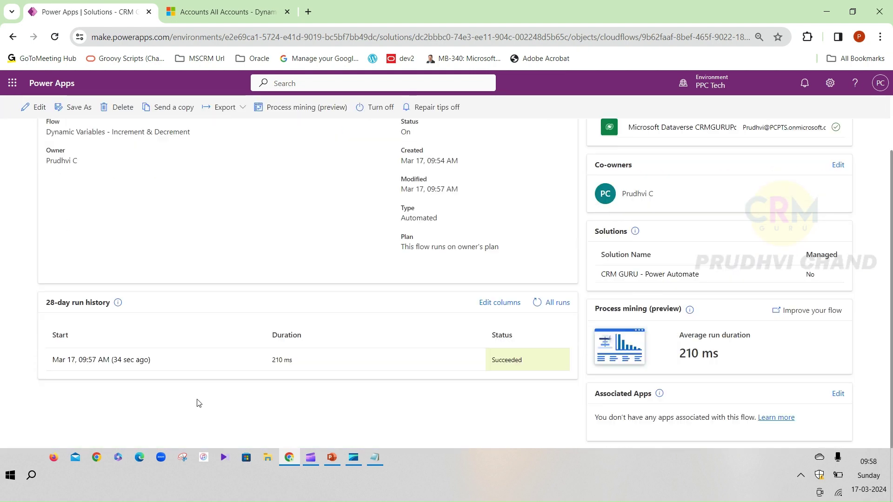
pyautogui.click(121, 361)
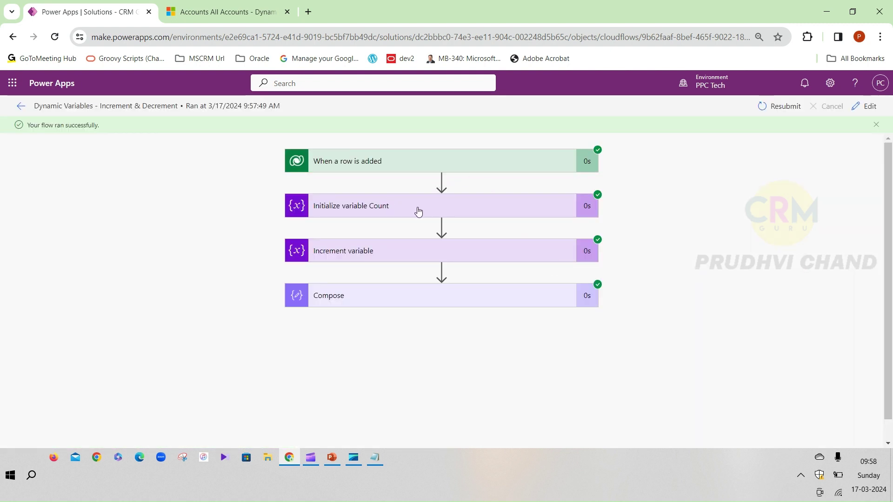
# Step: Examine the run details of the Initialize variable Count, Increment variable and Compose actions, including the Compose output
pyautogui.click(418, 212)
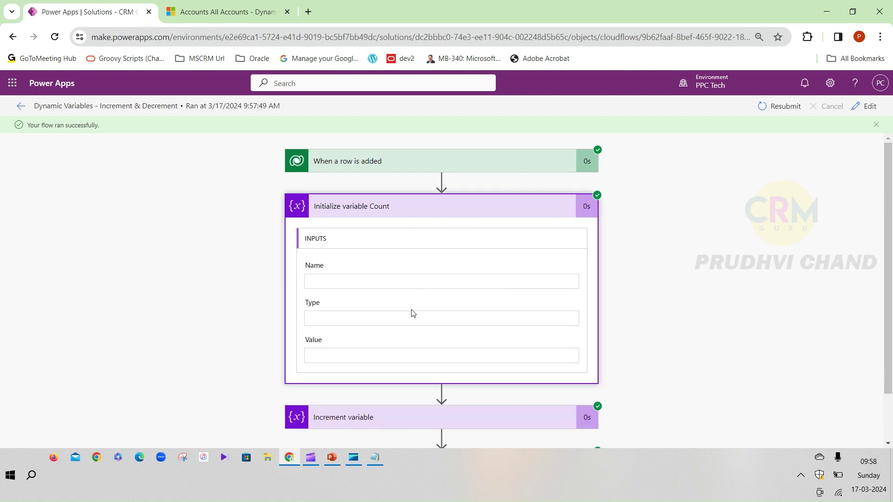
pyautogui.scroll(-2, 400, 361)
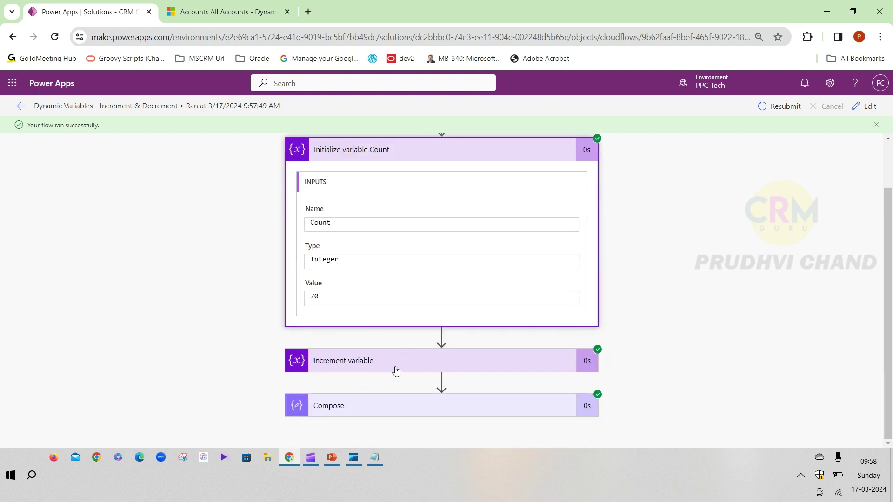
pyautogui.click(399, 366)
pyautogui.scroll(-2, 350, 323)
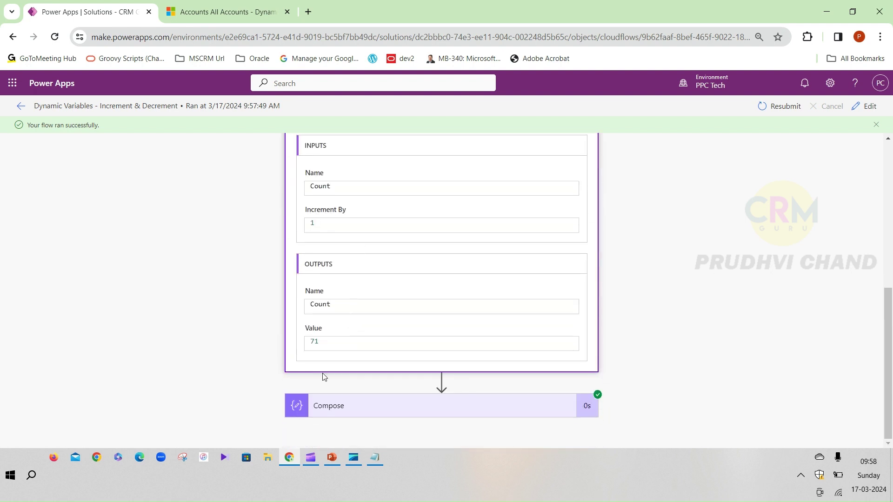
pyautogui.click(398, 409)
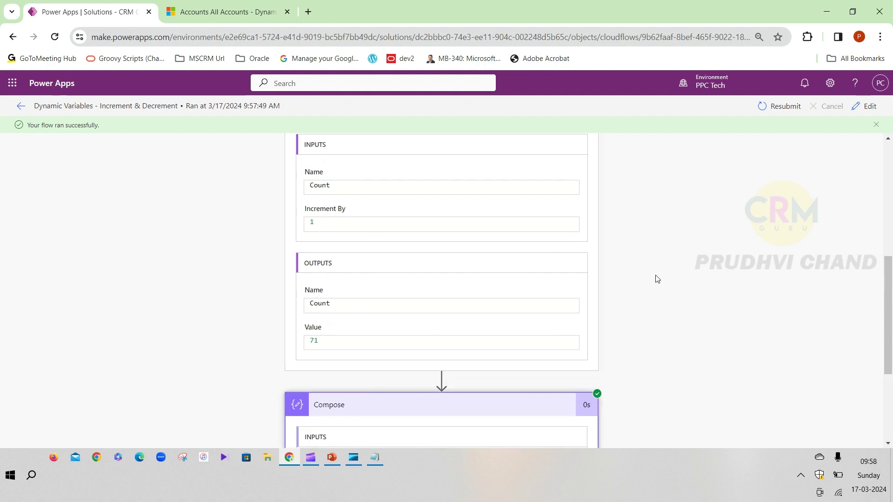
pyautogui.doubleClick(314, 388)
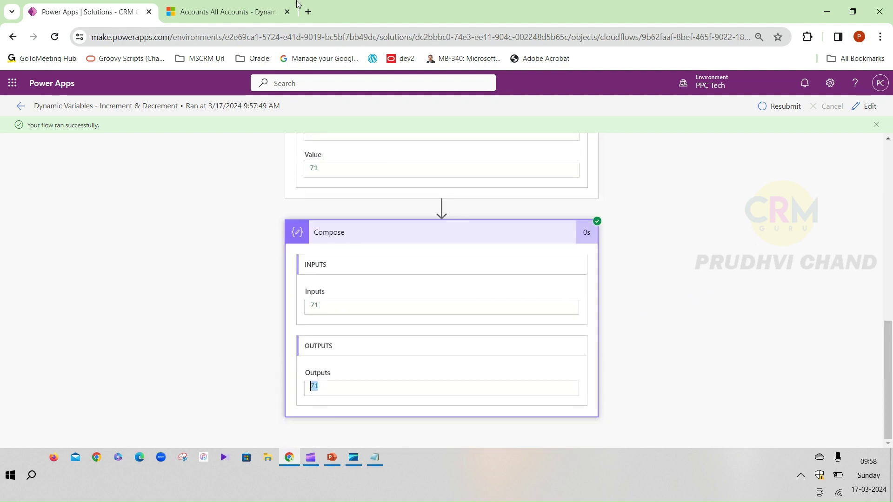
# Step: Check the record total of the All Accounts list in Dynamics 365, and return to Power Apps to open the flow for editing
pyautogui.click(257, 15)
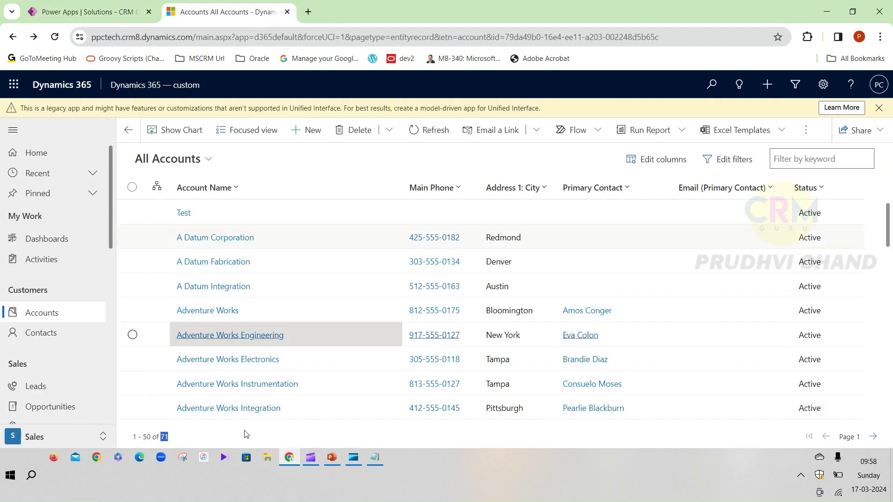
pyautogui.doubleClick(164, 437)
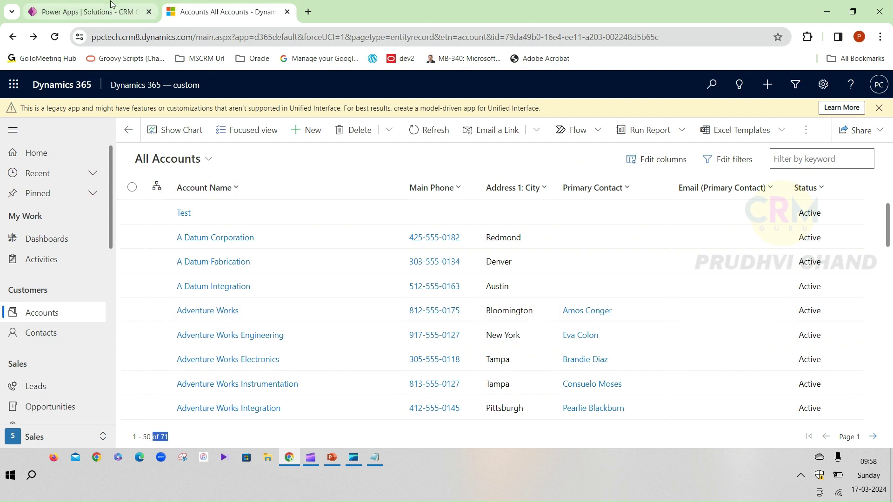
pyautogui.click(89, 11)
pyautogui.scroll(15, 494, 271)
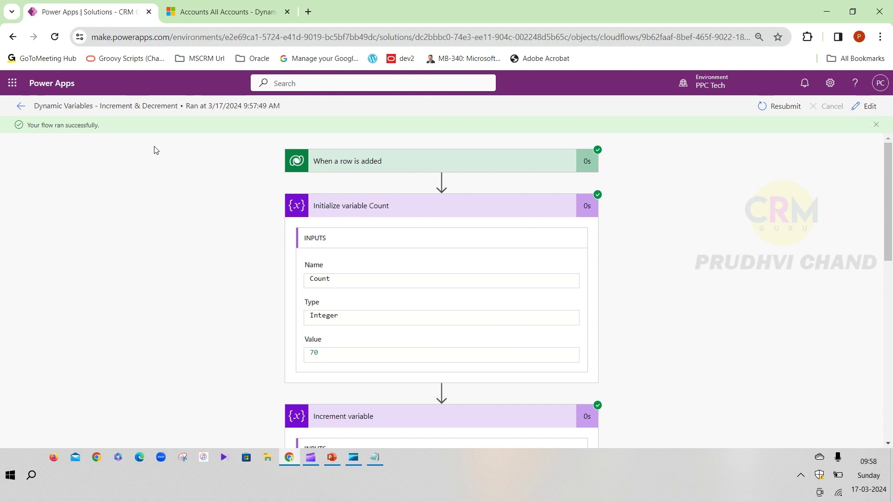
pyautogui.click(864, 106)
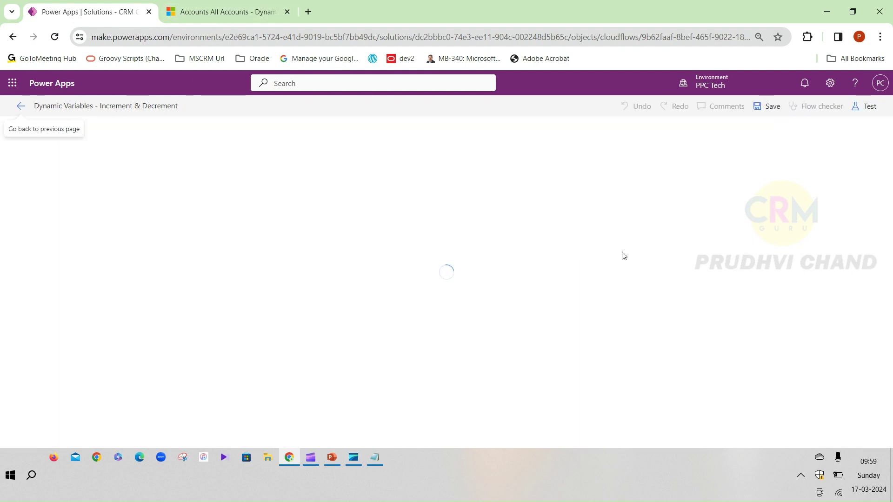
# Step: Switch to PowerPoint to review the record-deletion scenario on the Real Time Scenarios slide, undo the accidental text move, and return to the flow editor
pyautogui.click(333, 462)
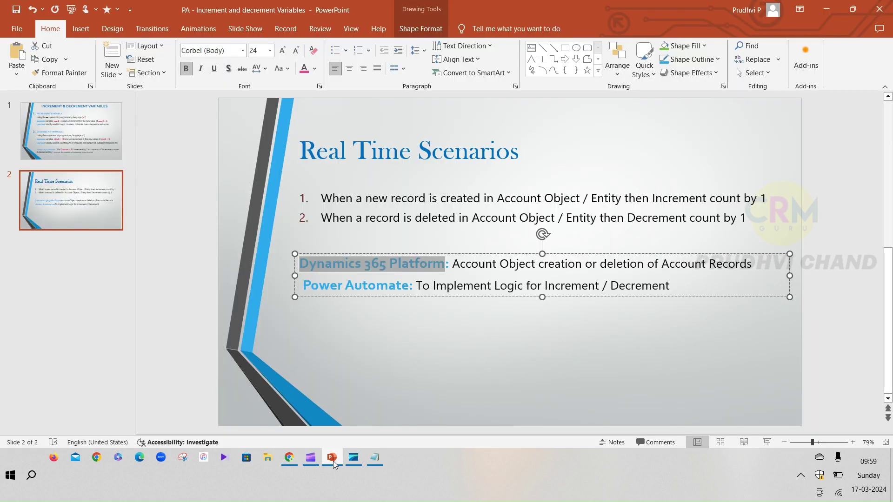
pyautogui.click(516, 285)
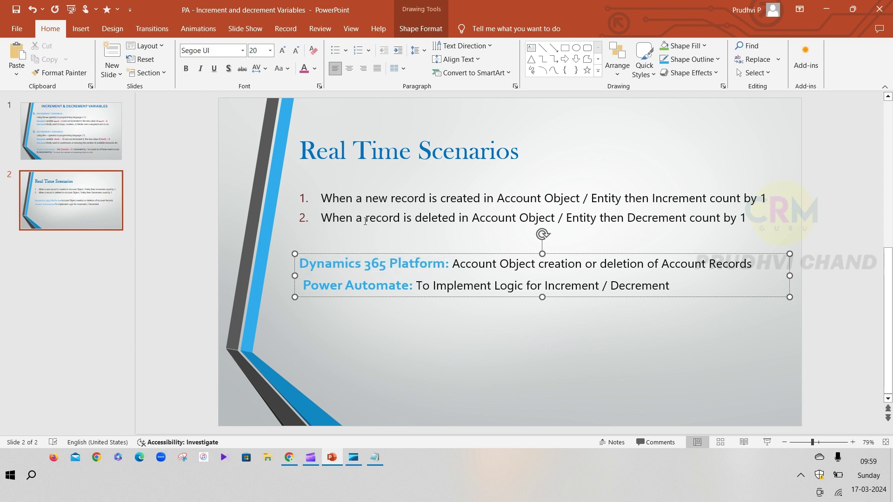
pyautogui.moveTo(365, 219); pyautogui.dragTo(322, 236)
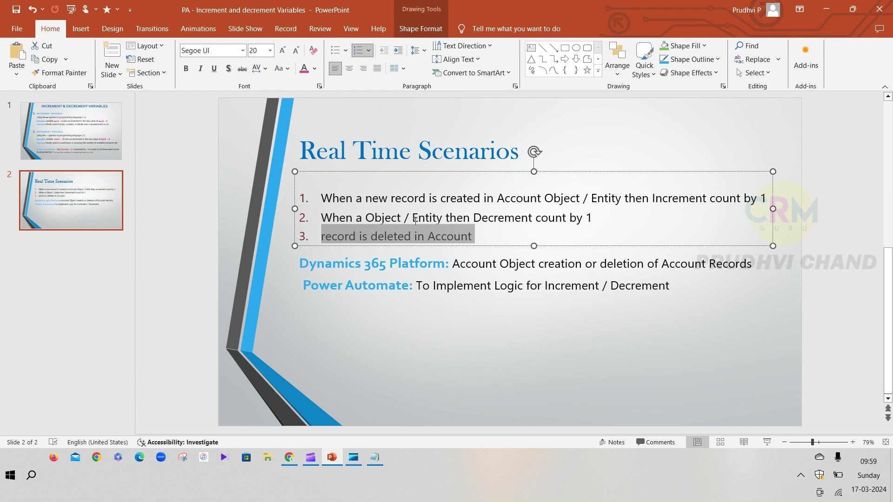
pyautogui.hotkey('ctrl', 'z')
pyautogui.hotkey('alt', 'Tab')
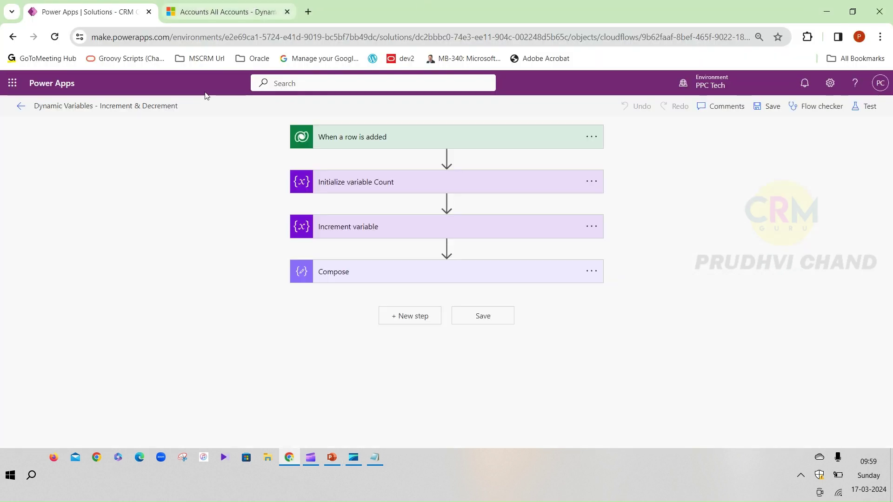
# Step: Set the change type of the When a row is added trigger to Deleted and save the flow
pyautogui.click(499, 145)
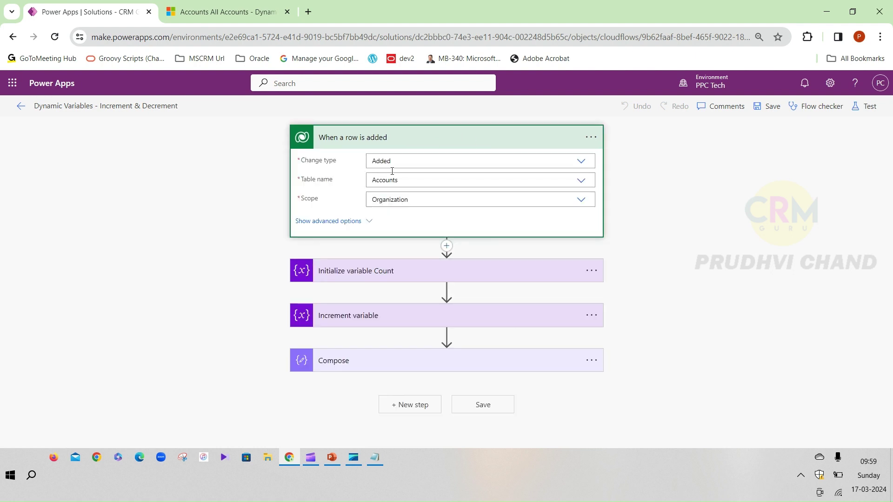
pyautogui.click(401, 164)
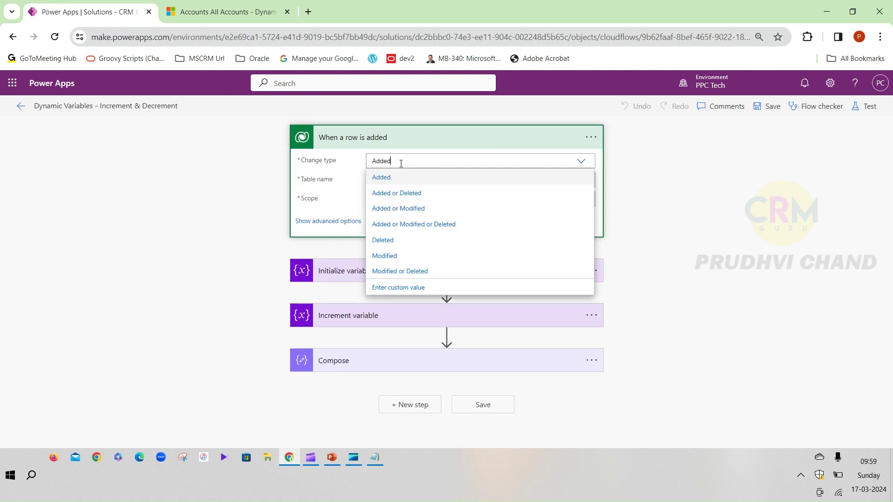
pyautogui.click(395, 241)
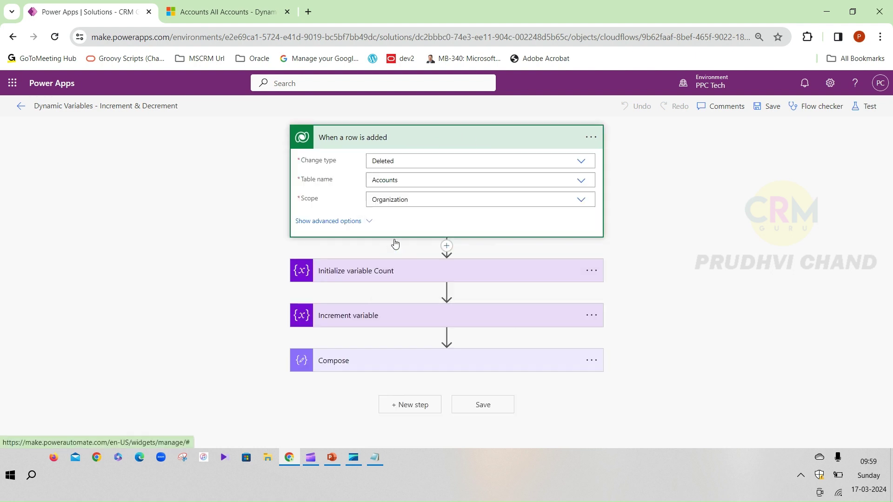
pyautogui.click(767, 107)
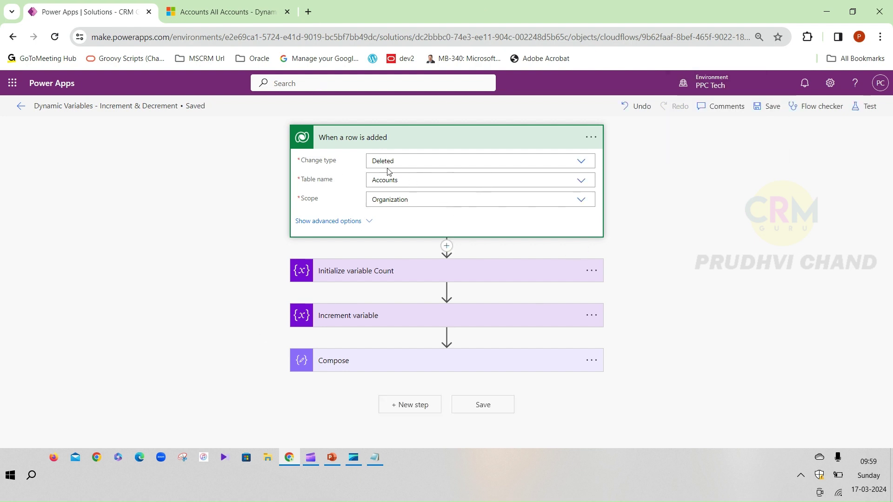
# Step: Check the account total in Dynamics 365 and set the initial value of the Count variable to 71
pyautogui.click(408, 271)
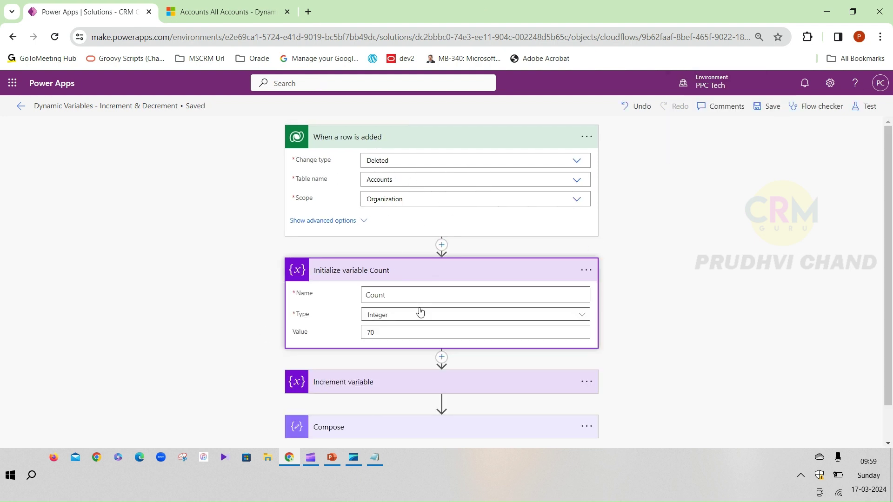
pyautogui.click(225, 11)
pyautogui.click(106, 8)
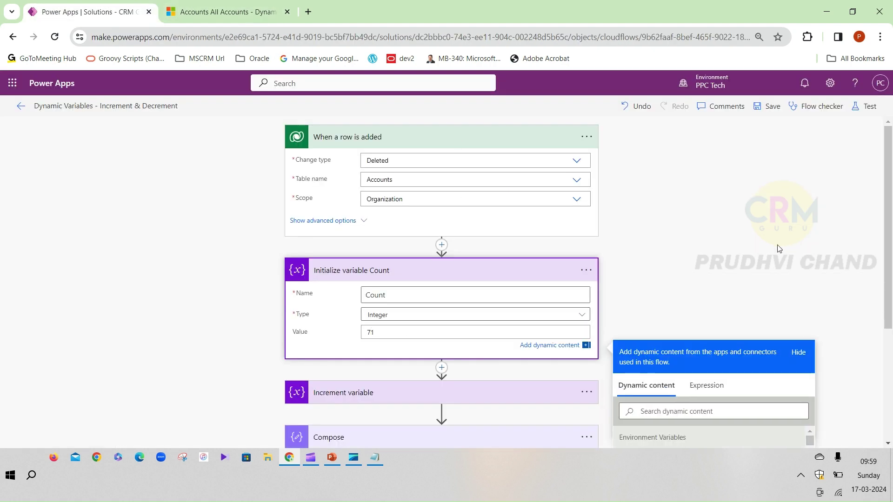
pyautogui.click(726, 235)
# Step: Delete the Increment variable action from the flow
pyautogui.scroll(-2, 629, 342)
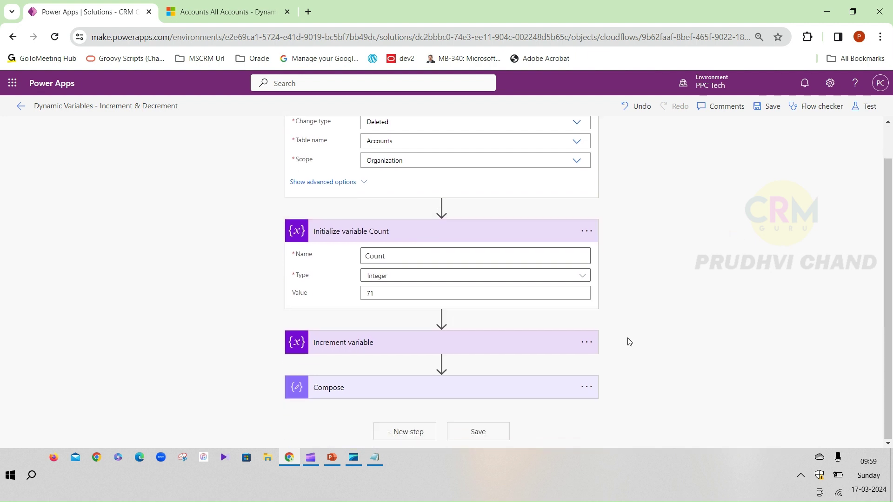
pyautogui.click(587, 345)
pyautogui.click(644, 435)
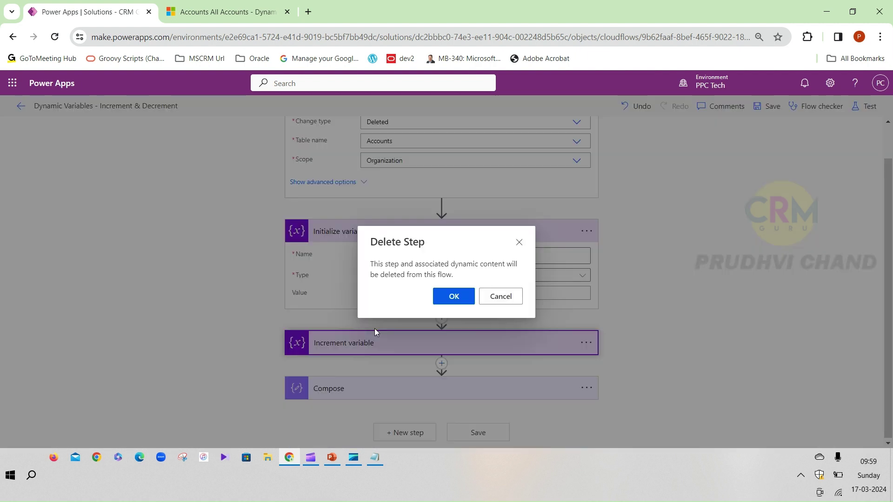
pyautogui.click(453, 296)
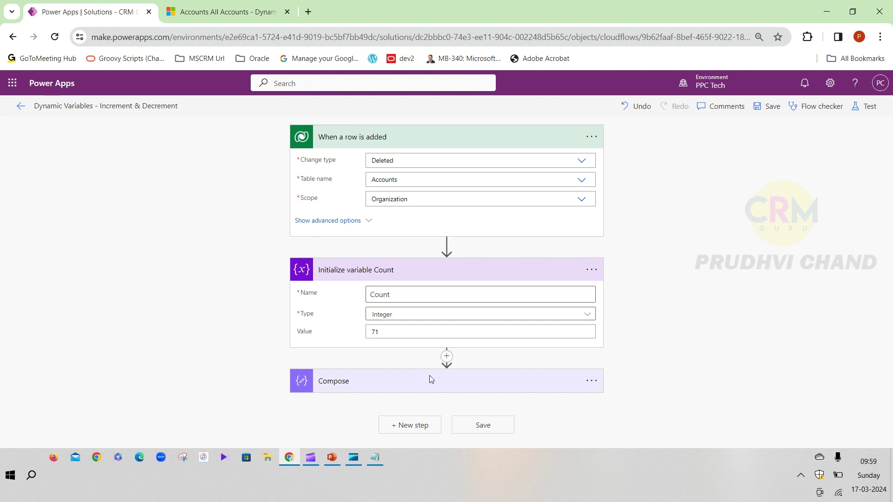
# Step: Search for "decrement" and insert a Decrement variable action between Initialize variable Count and Compose
pyautogui.click(414, 278)
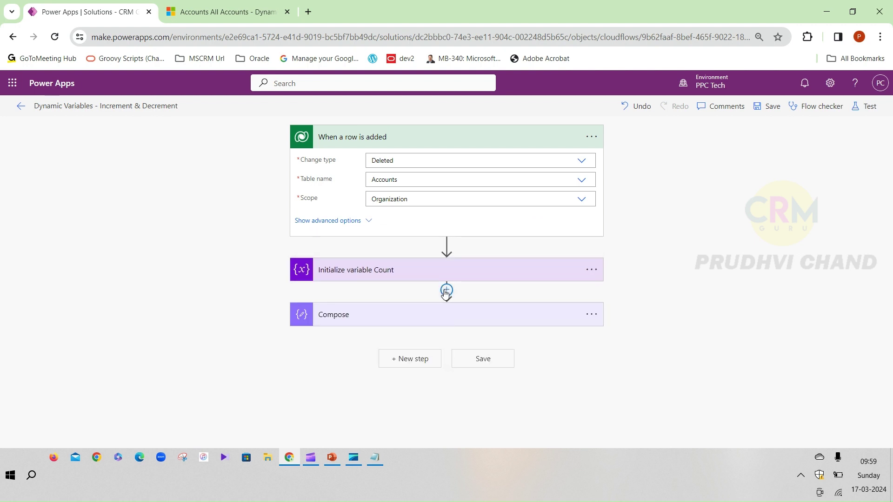
pyautogui.click(445, 293)
pyautogui.click(456, 309)
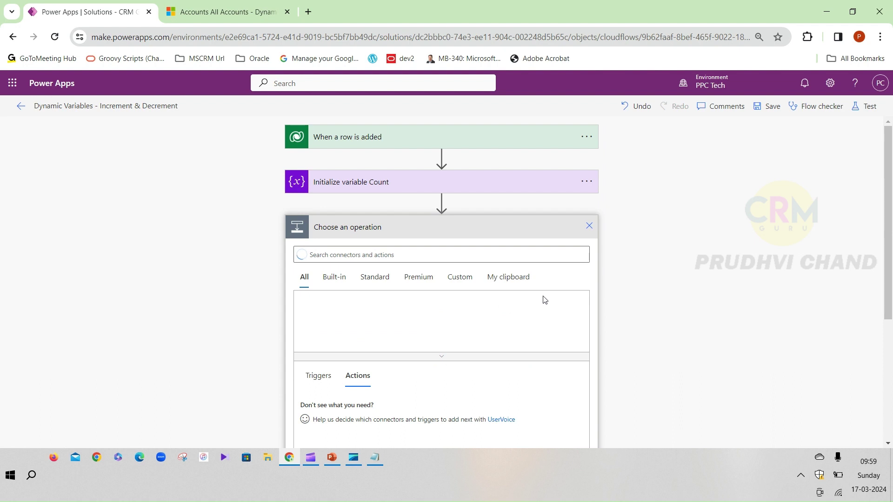
pyautogui.scroll(3, 385, 194)
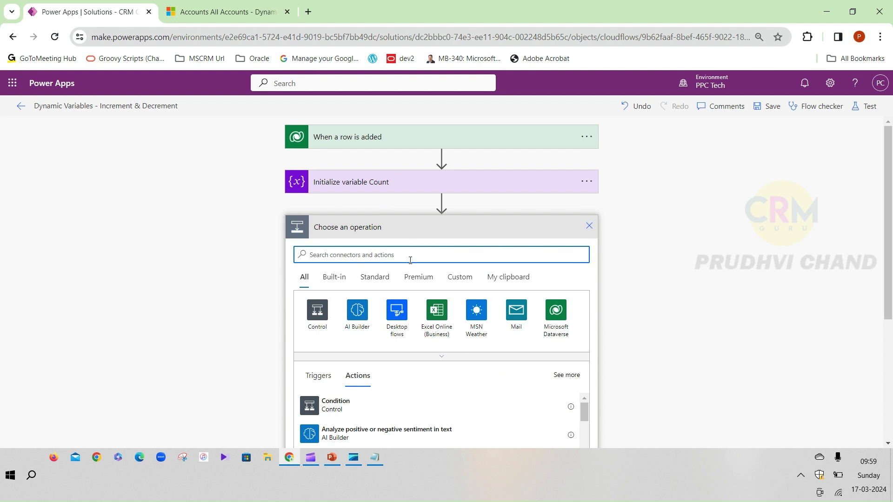
pyautogui.write('decer')
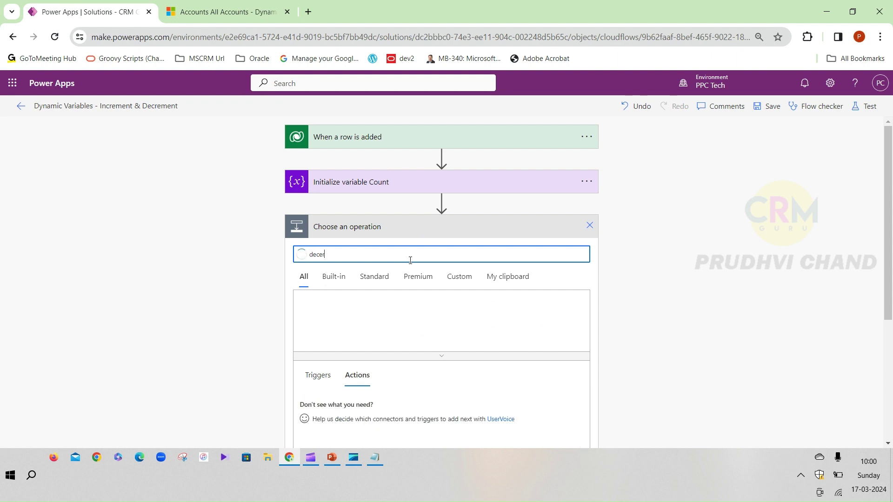
pyautogui.press('BackSpace')
pyautogui.press('BackSpace')
pyautogui.write('rement')
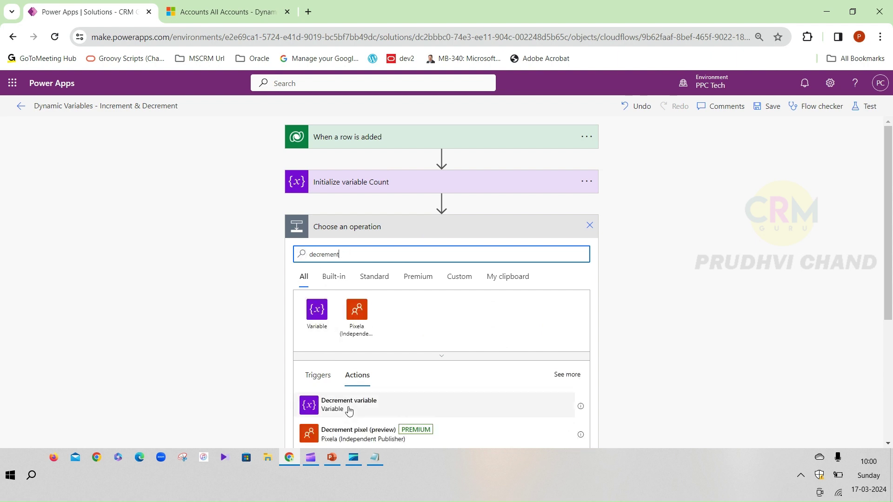
pyautogui.click(345, 403)
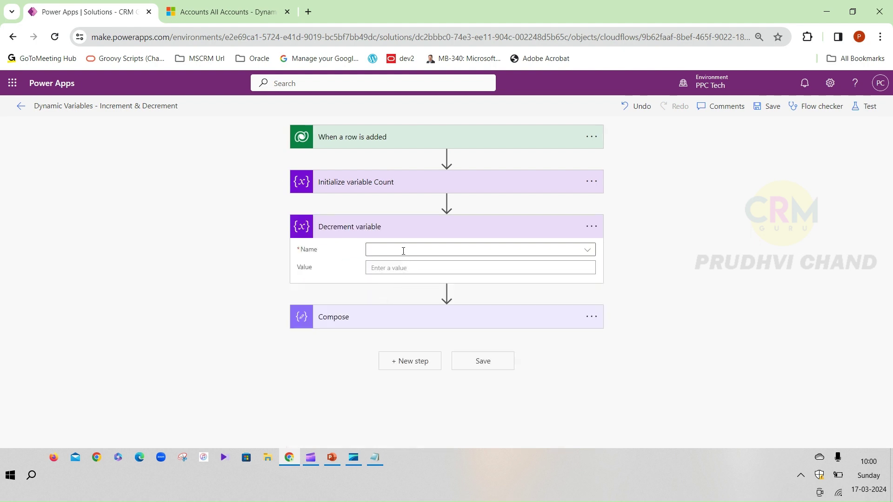
# Step: Configure the Decrement variable action to reduce Count by 1 and save the flow
pyautogui.click(404, 251)
pyautogui.click(392, 288)
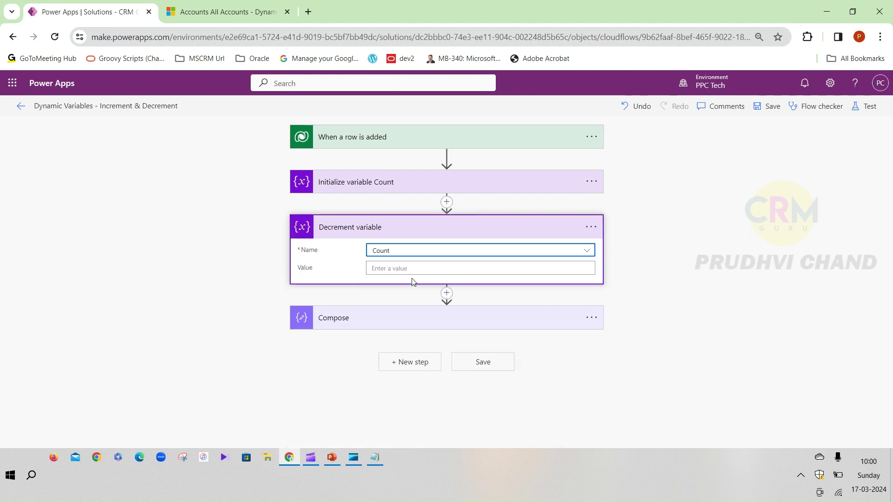
pyautogui.click(413, 268)
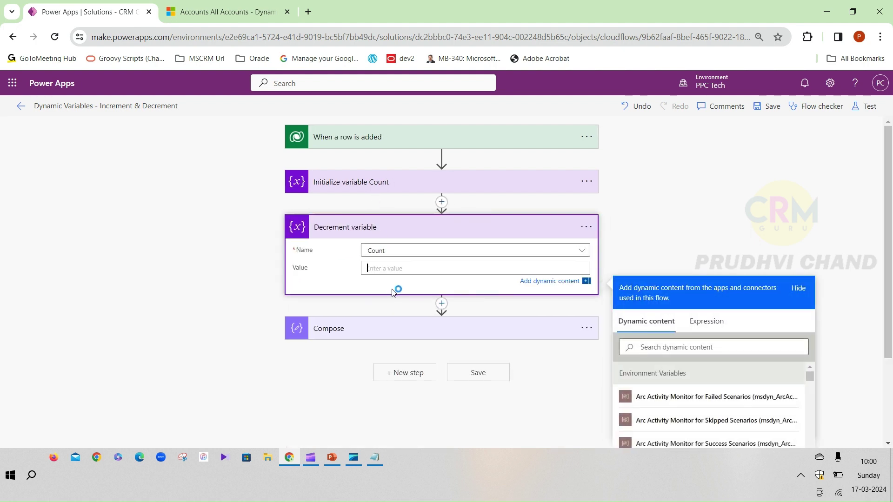
pyautogui.write('1')
pyautogui.click(768, 110)
# Step: Switch to Dynamics 365, delete the Test account from the All Accounts list, and check the account total
pyautogui.hotkey('ctrl', 'Tab')
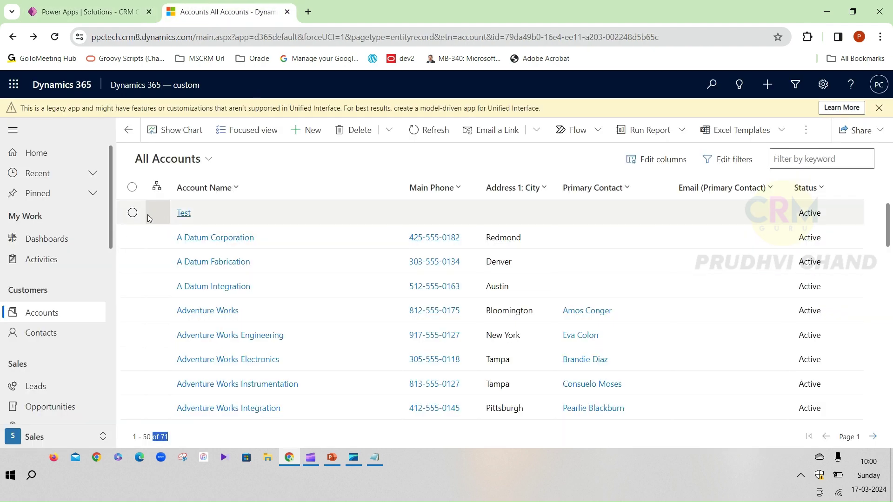
pyautogui.click(96, 15)
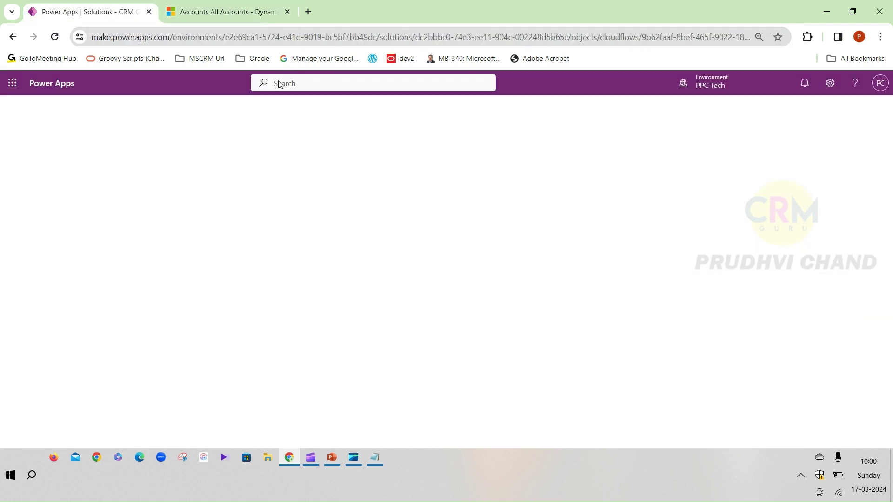
pyautogui.click(231, 20)
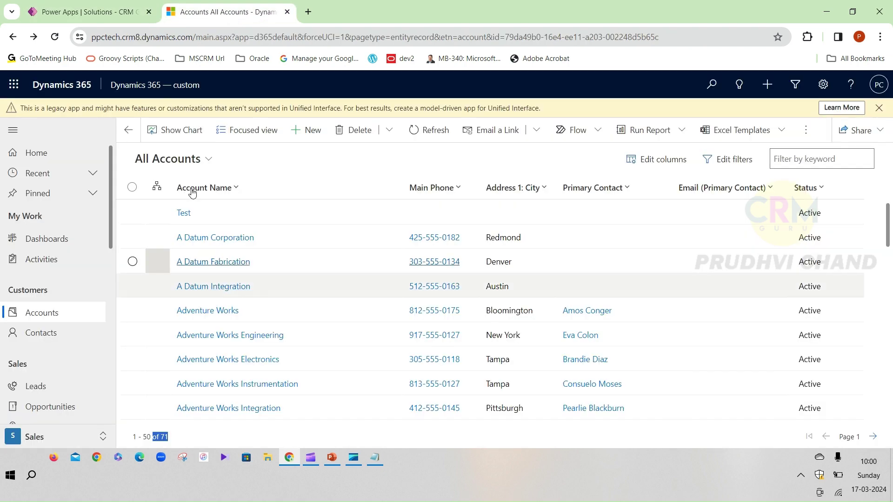
pyautogui.click(138, 213)
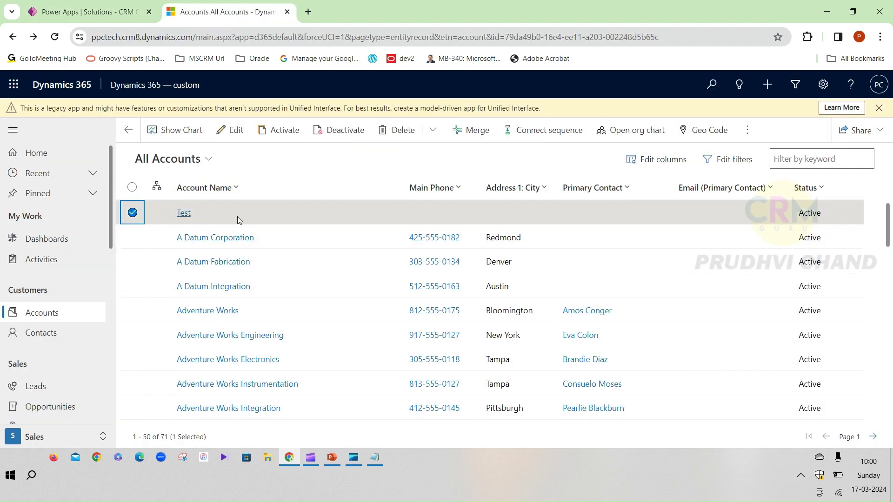
pyautogui.click(384, 134)
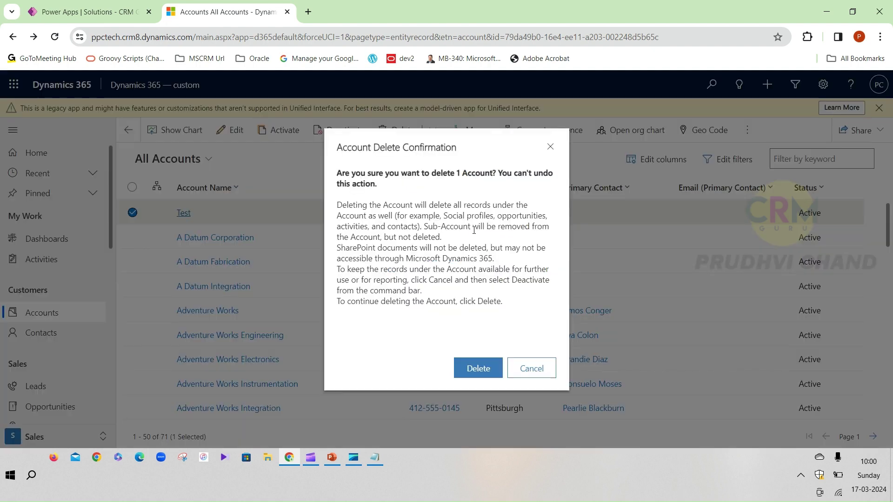
pyautogui.click(473, 368)
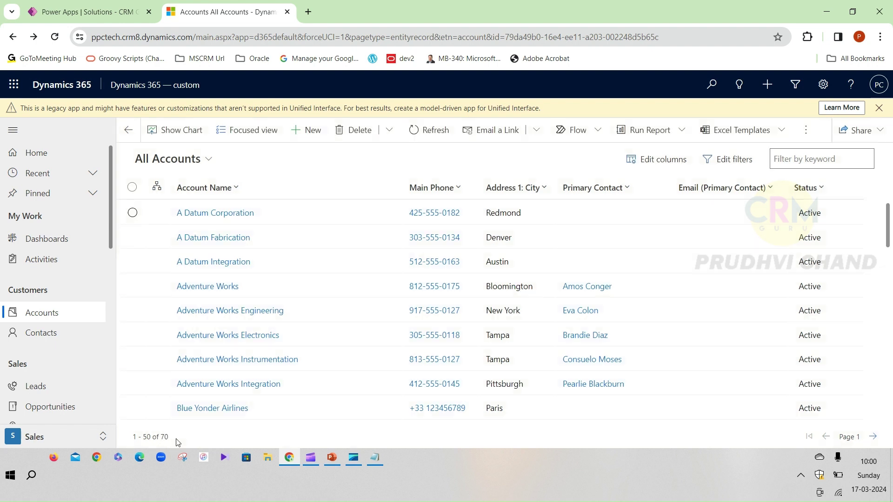
pyautogui.moveTo(159, 436); pyautogui.dragTo(170, 438)
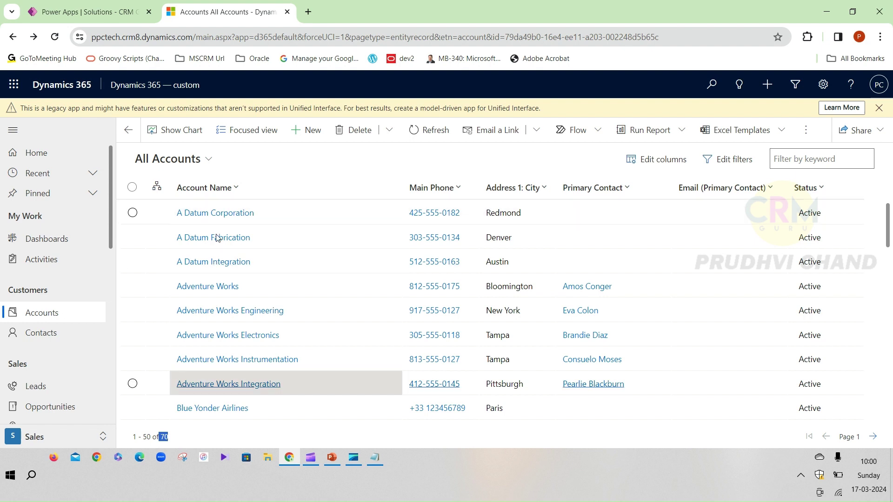
pyautogui.click(185, 442)
# Step: Return to Power Apps, leave the flow editor, and open the flow's Mar 17, 10:00 AM run from its run history
pyautogui.click(110, 15)
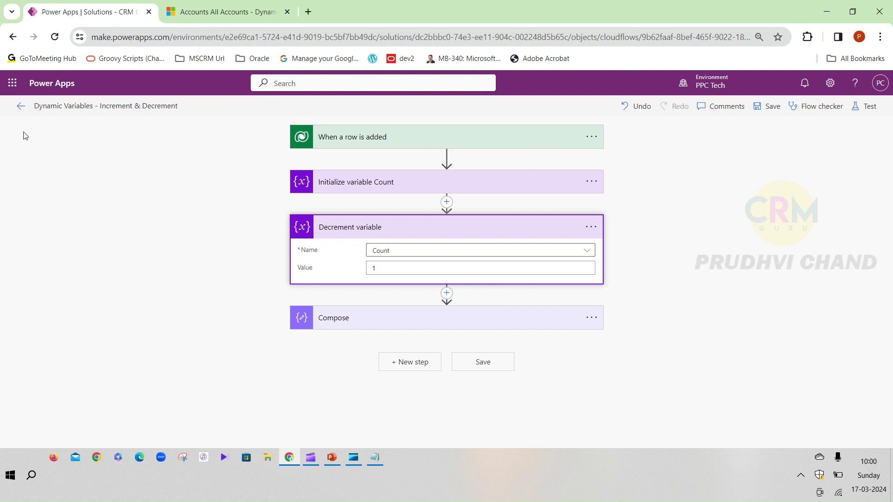
pyautogui.click(21, 107)
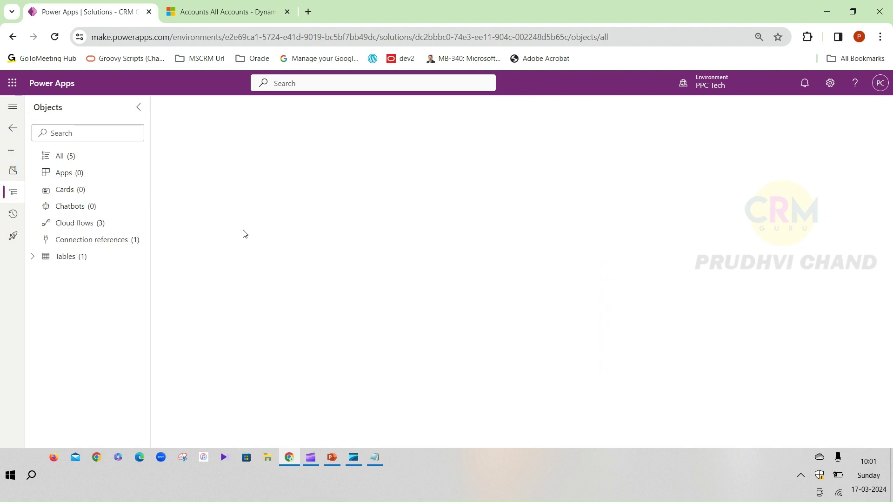
pyautogui.click(289, 199)
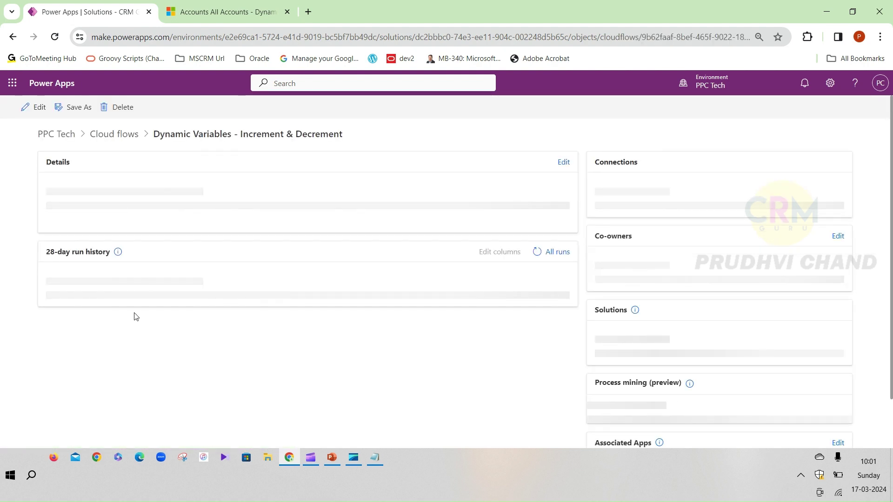
pyautogui.scroll(-2, 195, 359)
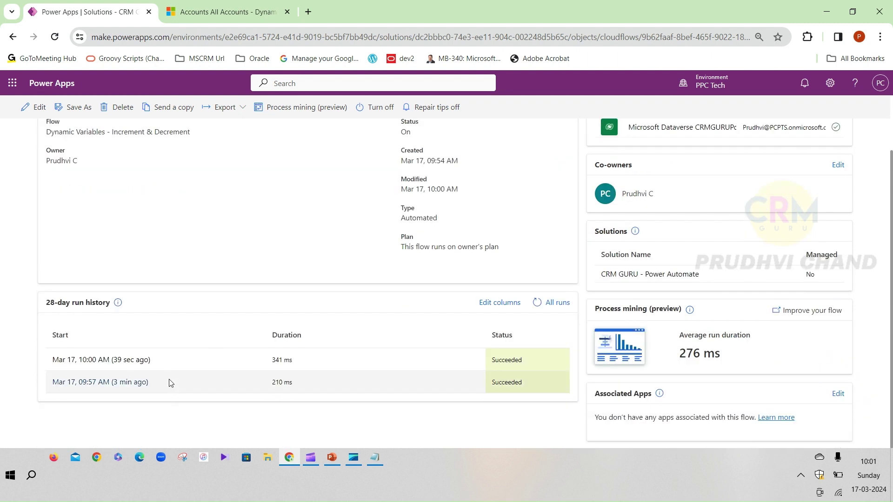
pyautogui.click(135, 360)
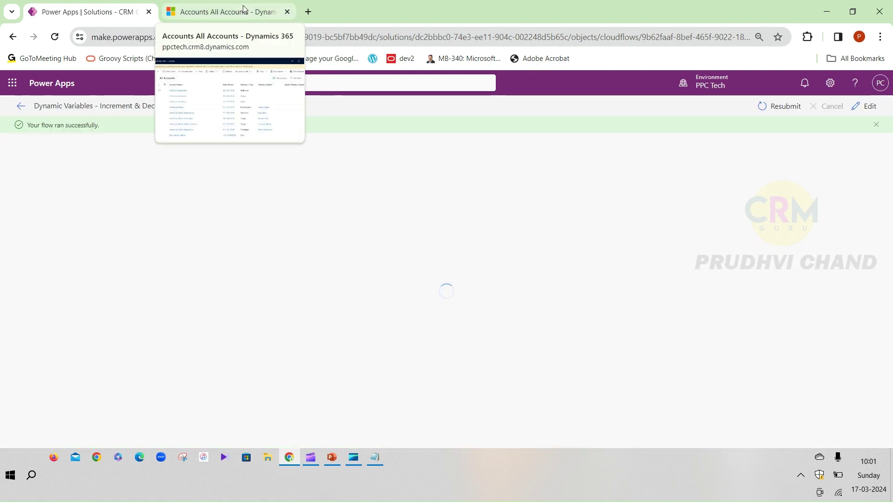
# Step: Recheck the number of accounts in Dynamics 365 for comparison and return to the opened flow run
pyautogui.click(235, 11)
pyautogui.doubleClick(163, 437)
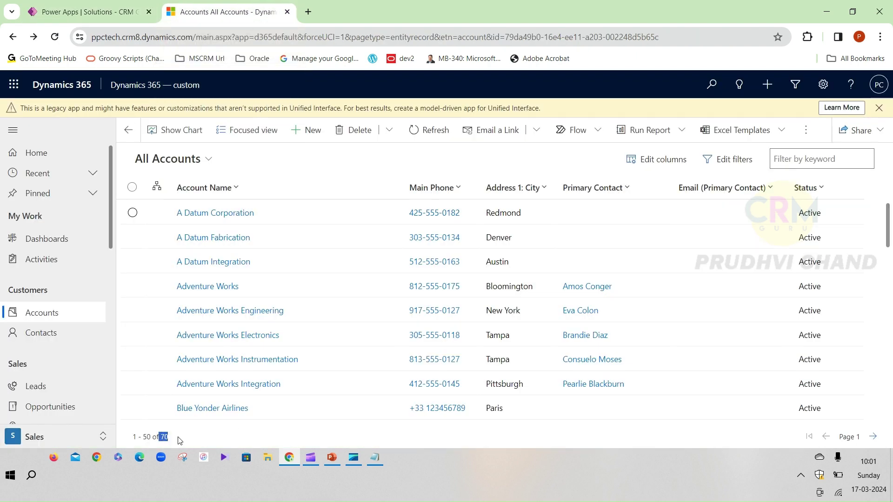
pyautogui.click(84, 15)
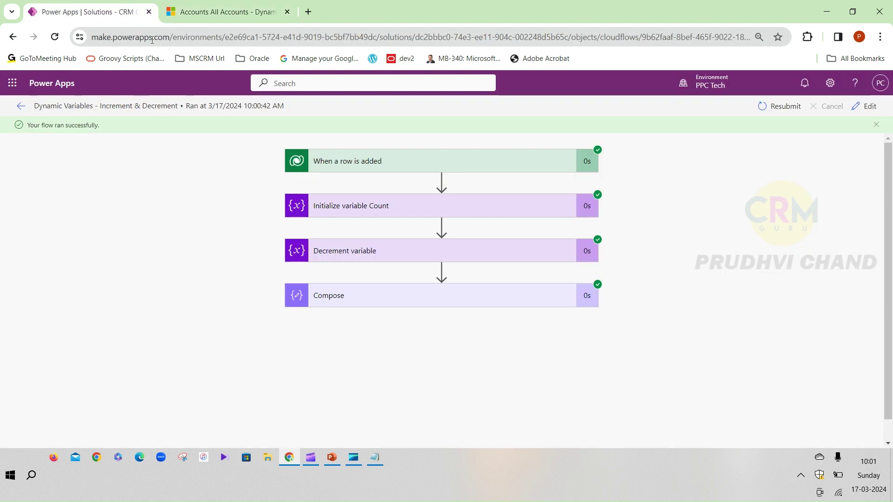
# Step: Examine the run details of the Initialize variable Count, Decrement variable and Compose actions
pyautogui.click(396, 209)
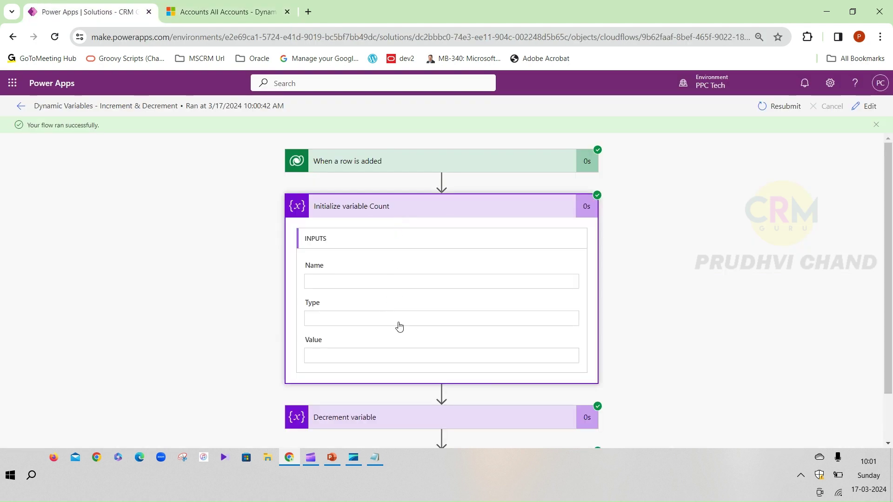
pyautogui.scroll(-1, 421, 323)
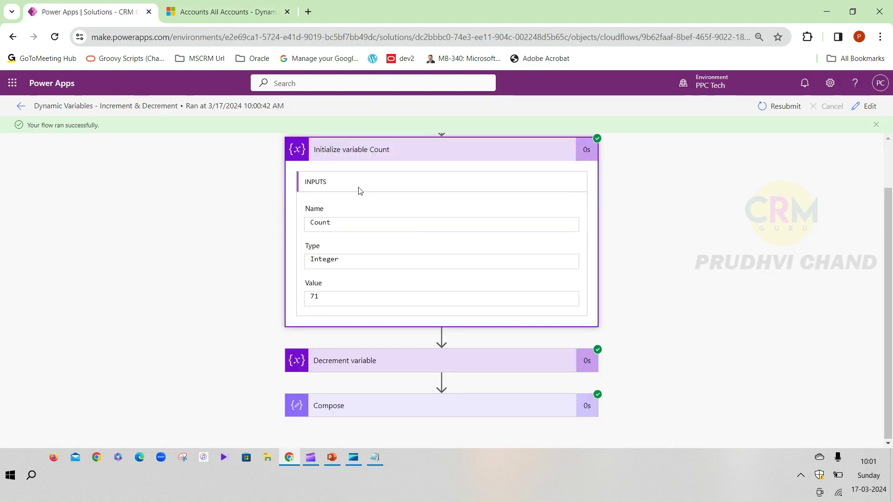
pyautogui.click(387, 364)
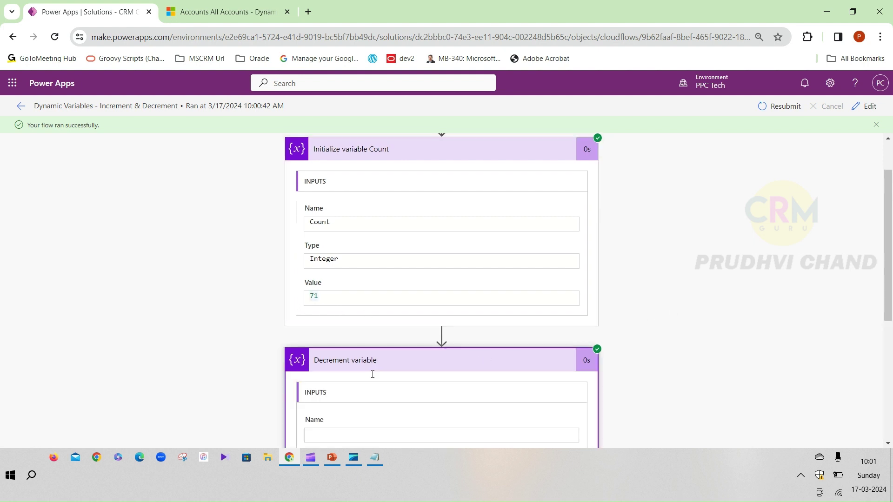
pyautogui.scroll(-5, 373, 375)
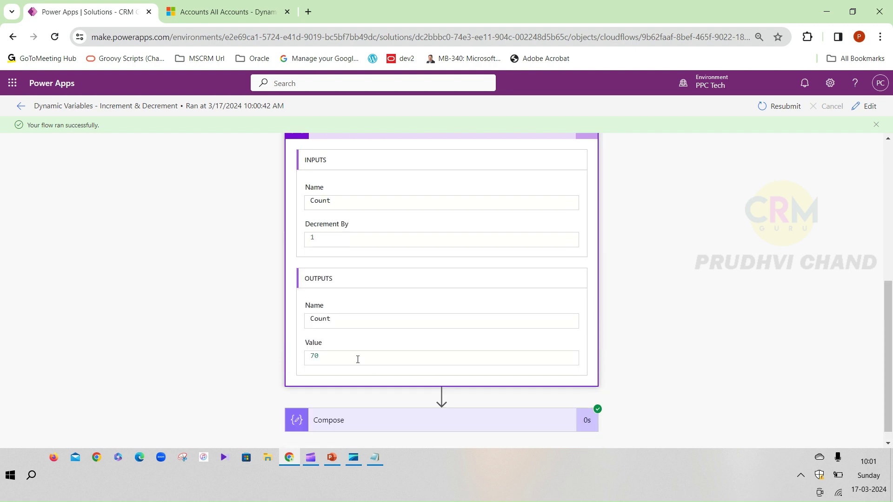
pyautogui.click(360, 411)
pyautogui.scroll(-3, 628, 313)
pyautogui.scroll(-1, 612, 319)
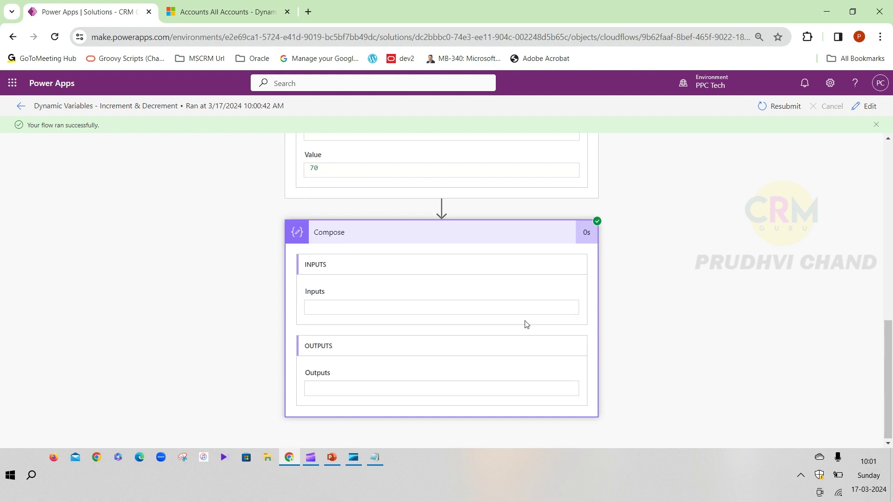